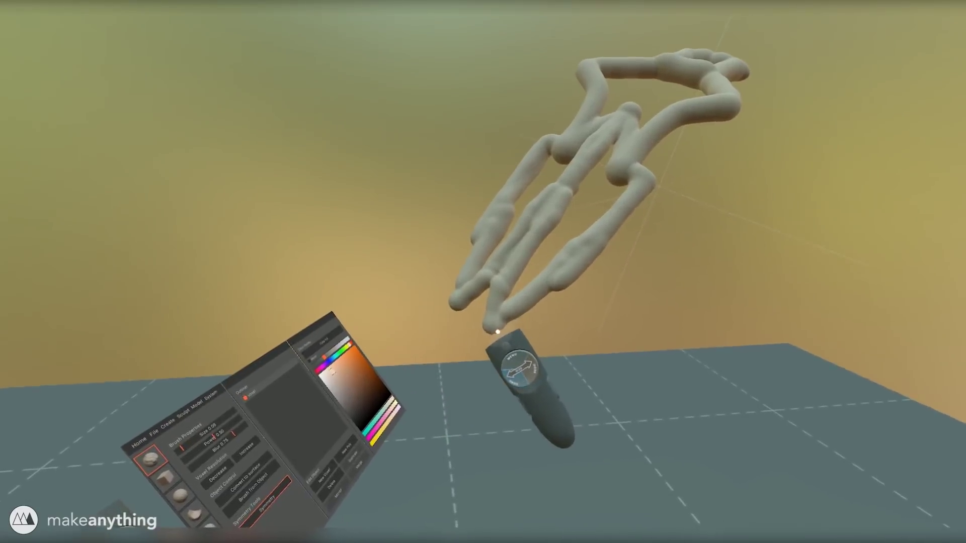
# Redraw the short clay strand at the lower front tip of the mirrored skull frame, undoing the first stroke
pyautogui.moveTo(551, 322)
pyautogui.mouseDown()
pyautogui.moveTo(556, 405)
pyautogui.moveTo(524, 448)
pyautogui.moveTo(500, 448)
pyautogui.moveTo(596, 397)
pyautogui.mouseUp()
pyautogui.hotkey('ctrl', 'z')
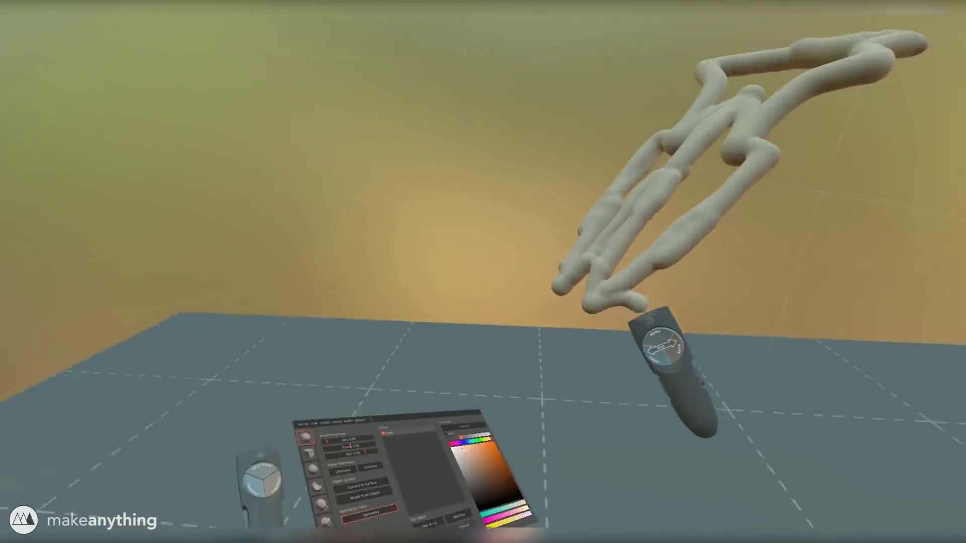
pyautogui.moveTo(648, 315)
pyautogui.mouseDown()
pyautogui.moveTo(511, 411)
pyautogui.moveTo(488, 408)
pyautogui.moveTo(476, 399)
pyautogui.moveTo(525, 365)
pyautogui.mouseUp()
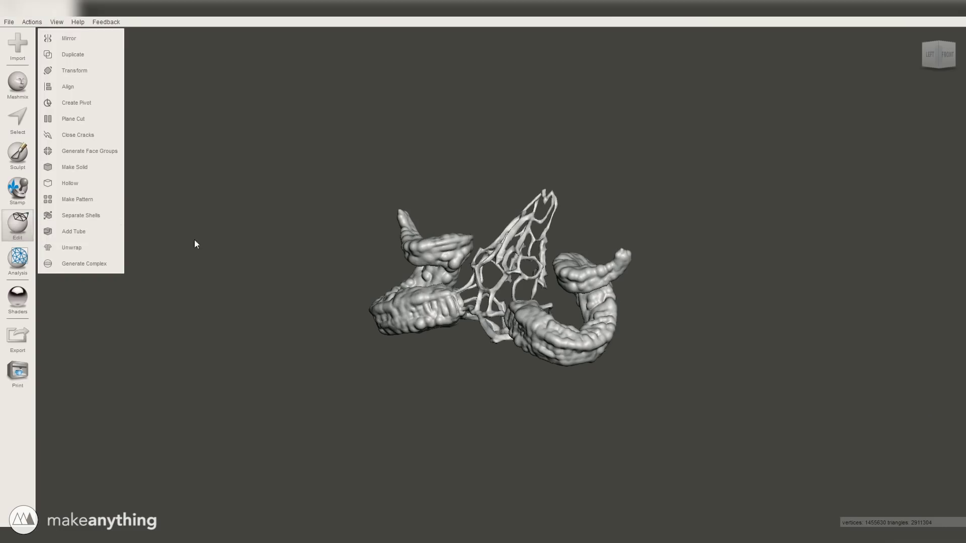
# In Meshmixer, rotate the ram skull mesh with Transform until it stands upright facing the front view
pyautogui.click(75, 71)
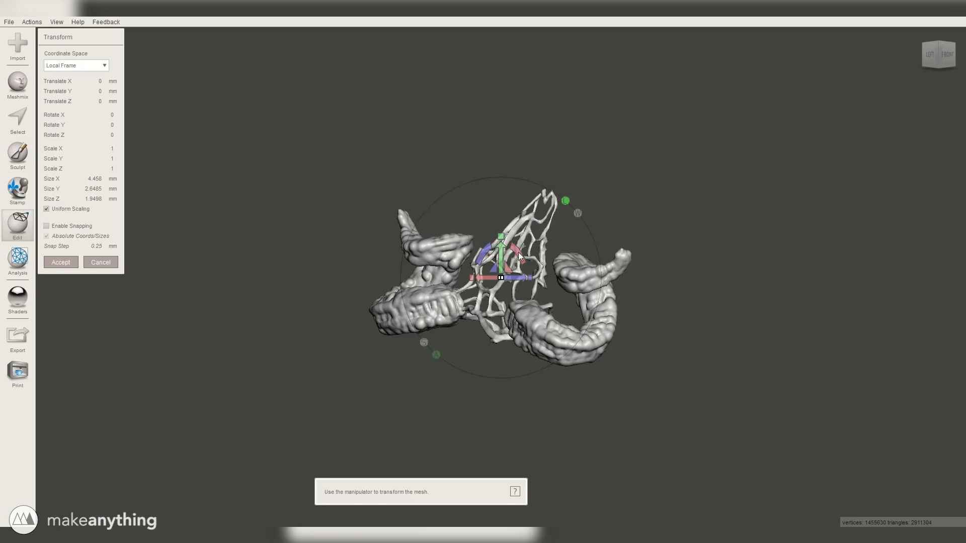
pyautogui.moveTo(520, 256)
pyautogui.mouseDown()
pyautogui.moveTo(554, 307)
pyautogui.moveTo(533, 347)
pyautogui.moveTo(503, 196)
pyautogui.moveTo(402, 159)
pyautogui.moveTo(372, 244)
pyautogui.moveTo(526, 242)
pyautogui.mouseUp()
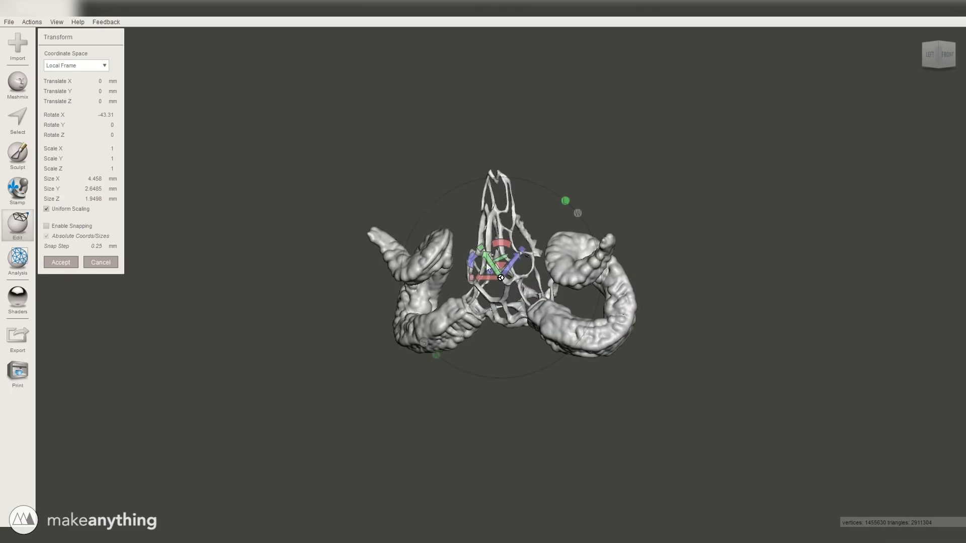
pyautogui.moveTo(488, 267); pyautogui.dragTo(458, 331)
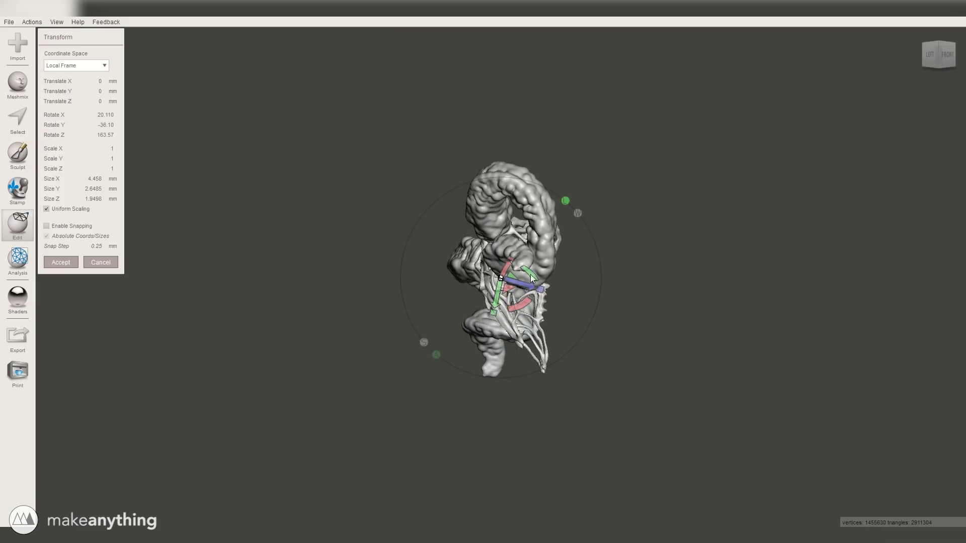
pyautogui.moveTo(532, 278)
pyautogui.mouseDown()
pyautogui.moveTo(545, 306)
pyautogui.moveTo(529, 288)
pyautogui.mouseUp()
pyautogui.moveTo(632, 403); pyautogui.dragTo(528, 281, button='right')
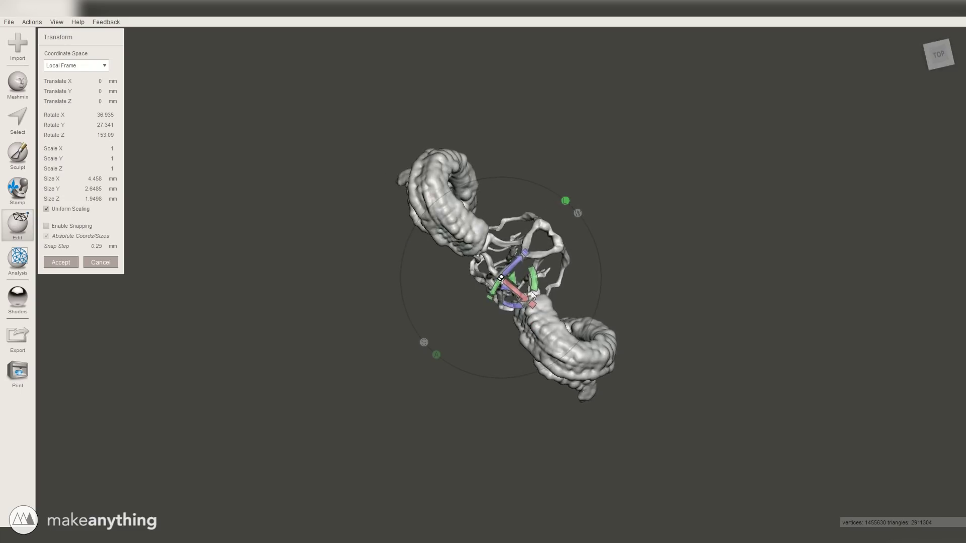
pyautogui.moveTo(528, 282); pyautogui.dragTo(531, 277)
pyautogui.moveTo(531, 278); pyautogui.dragTo(538, 247, button='right')
pyautogui.click(944, 61)
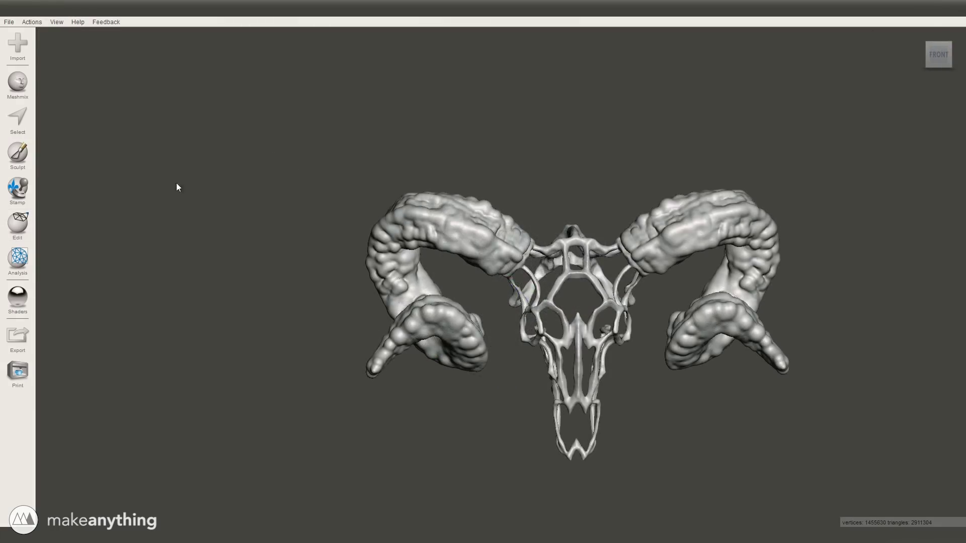
# Select the entire skull mesh and reduce its triangles by 80 percent with shape-preserving reduction
pyautogui.click(22, 124)
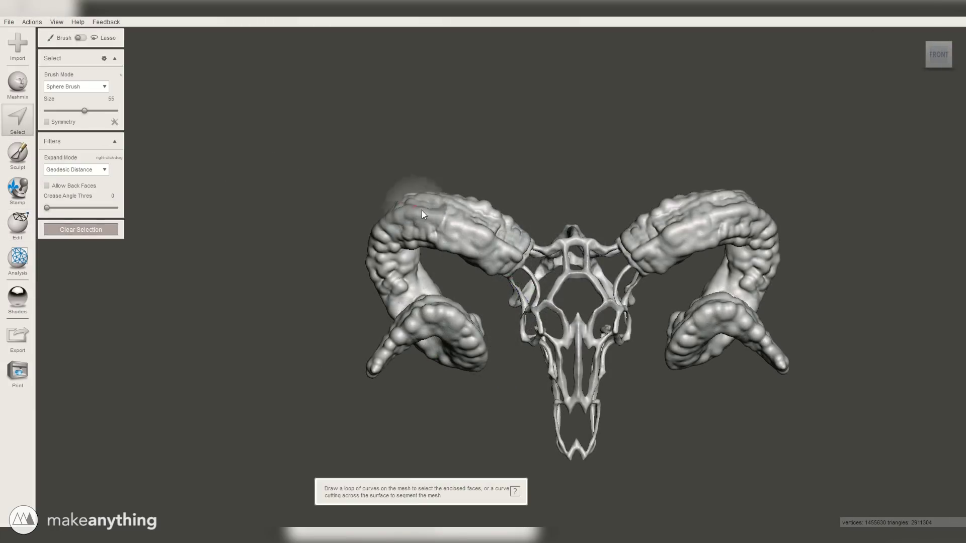
pyautogui.click(438, 225)
pyautogui.doubleClick(438, 226)
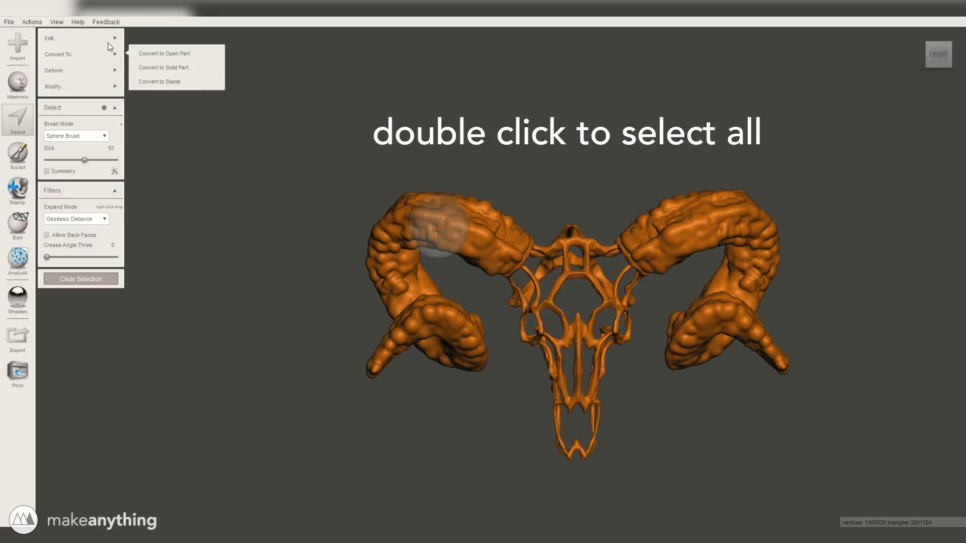
pyautogui.moveTo(108, 38)
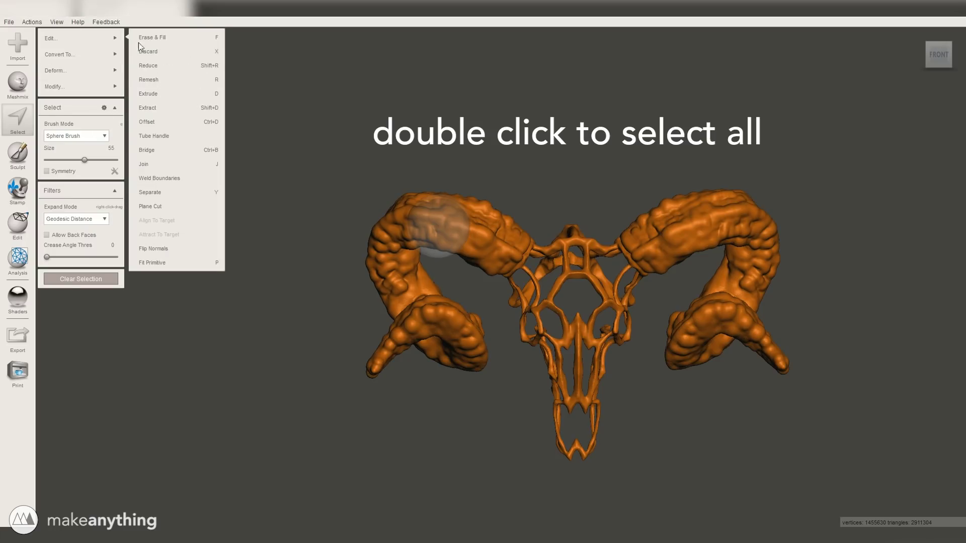
pyautogui.click(194, 67)
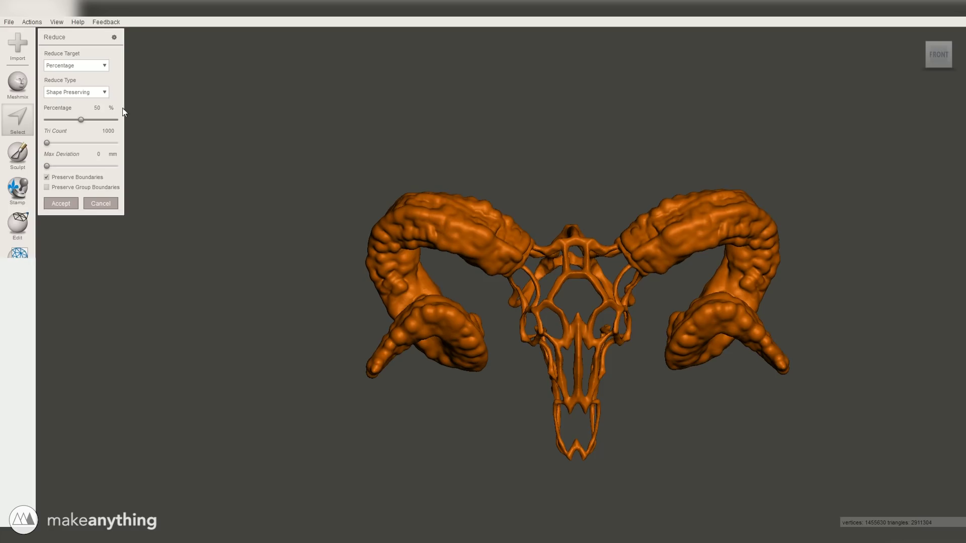
pyautogui.click(98, 108)
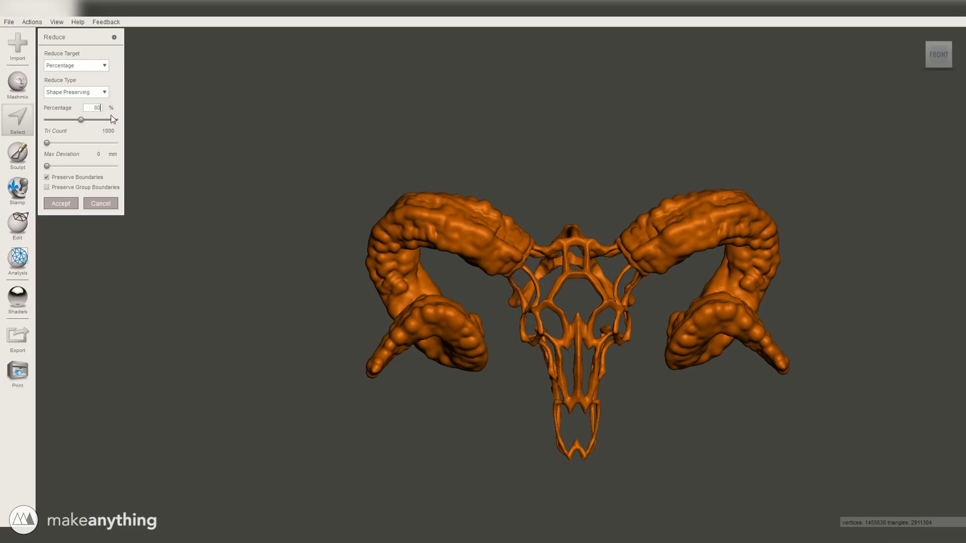
pyautogui.write('80')
pyautogui.press('Return')
pyautogui.click(68, 204)
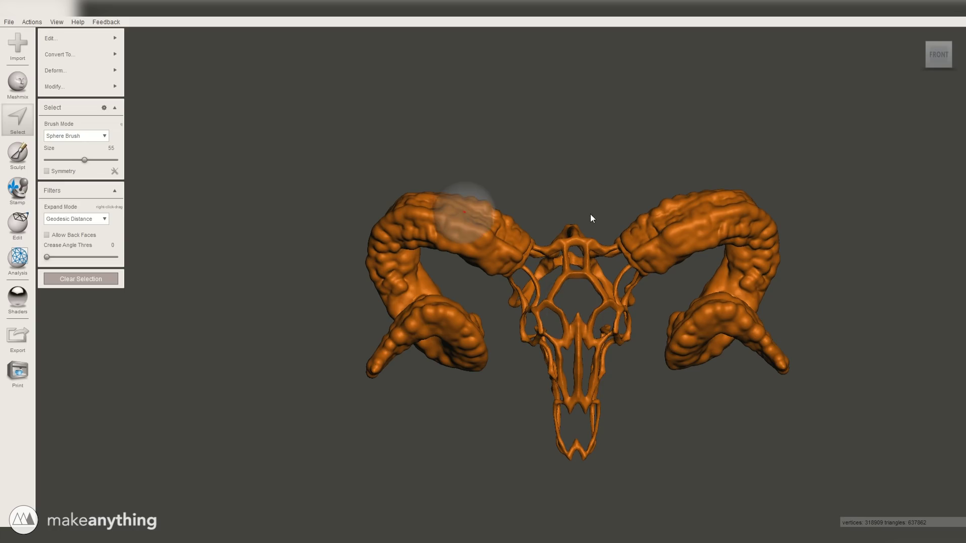
# Reduce the selected skull mesh a second time by 80 percent
pyautogui.moveTo(76, 39)
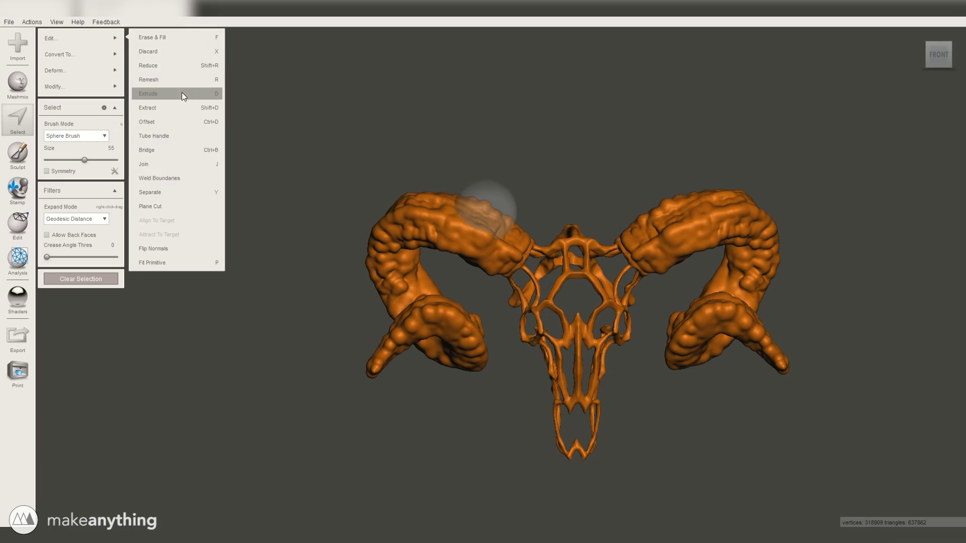
pyautogui.click(162, 65)
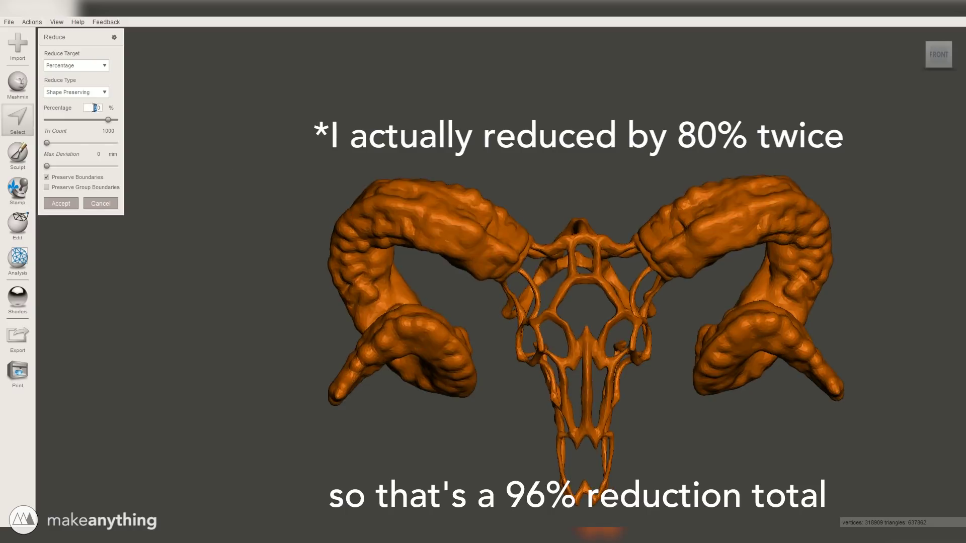
pyautogui.write('8')
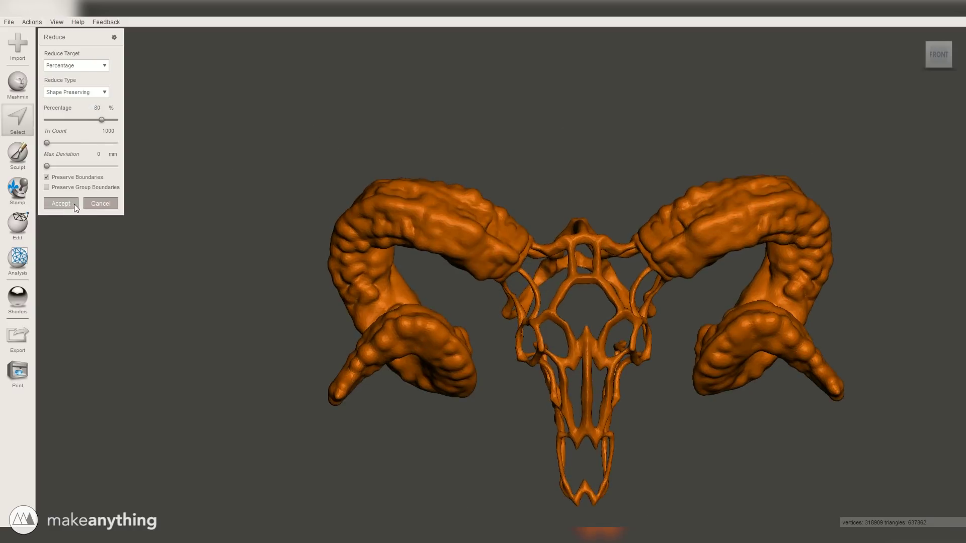
pyautogui.click(74, 203)
# Select the whole horn on the right of the front view and shift it inward and down with Soft Transform
pyautogui.moveTo(553, 209); pyautogui.dragTo(563, 186, button='right')
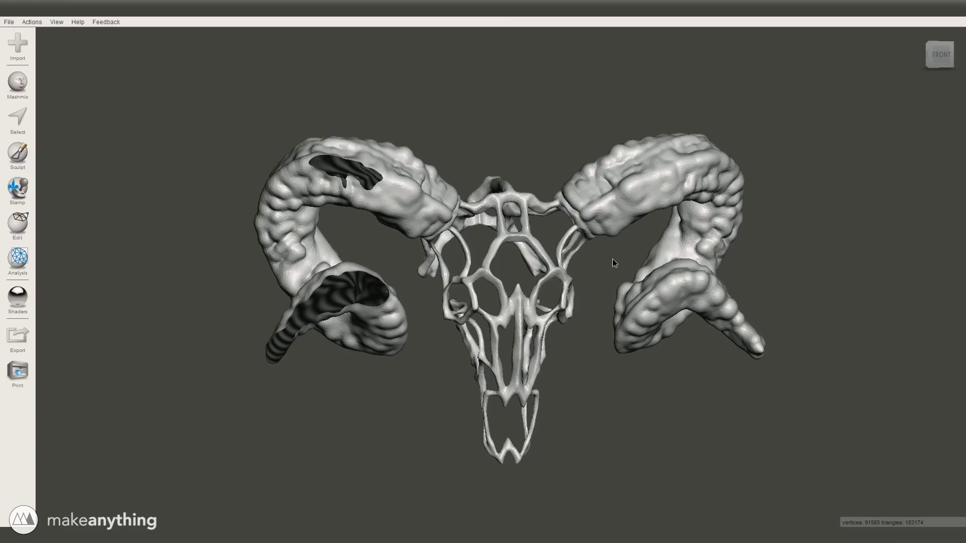
pyautogui.click(31, 123)
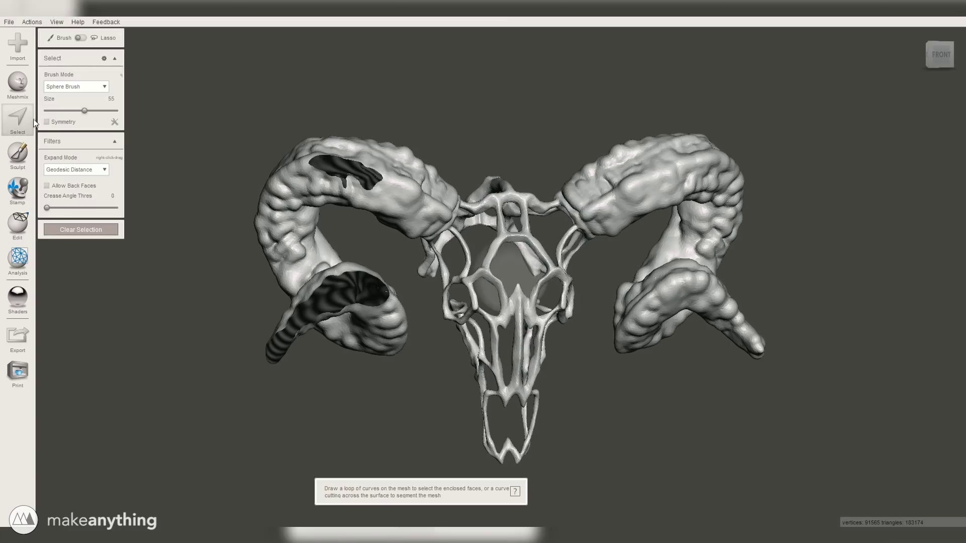
pyautogui.moveTo(567, 179); pyautogui.dragTo(605, 256, button='right')
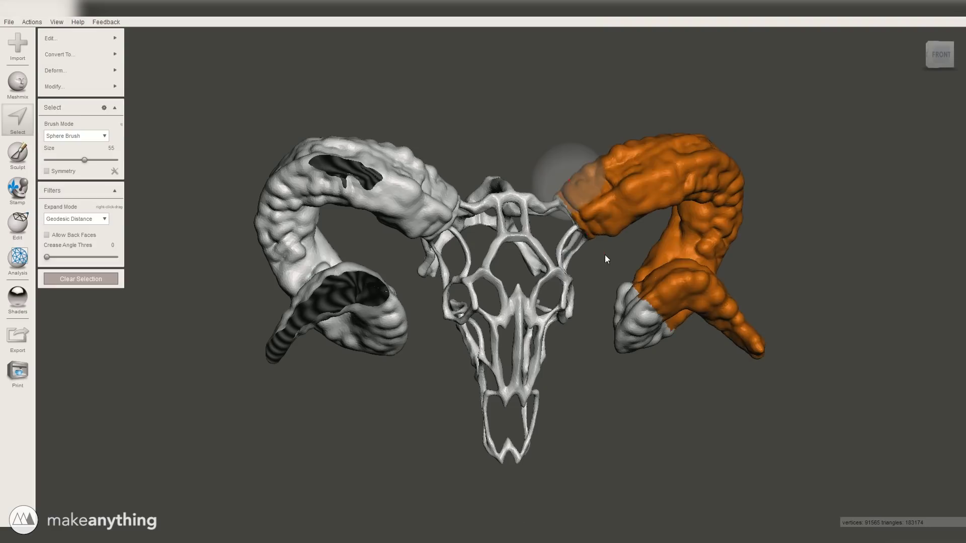
pyautogui.moveTo(530, 164); pyautogui.dragTo(559, 197, button='right')
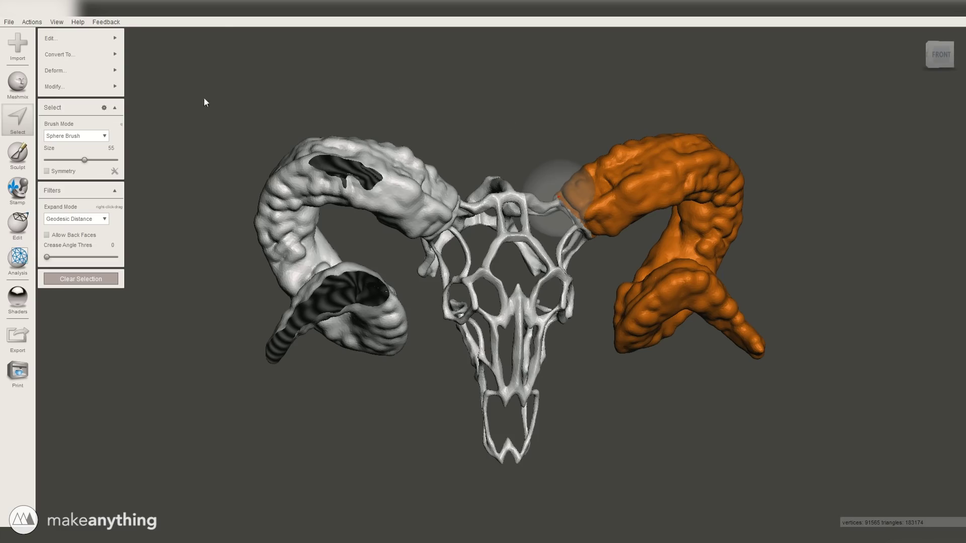
pyautogui.moveTo(85, 70)
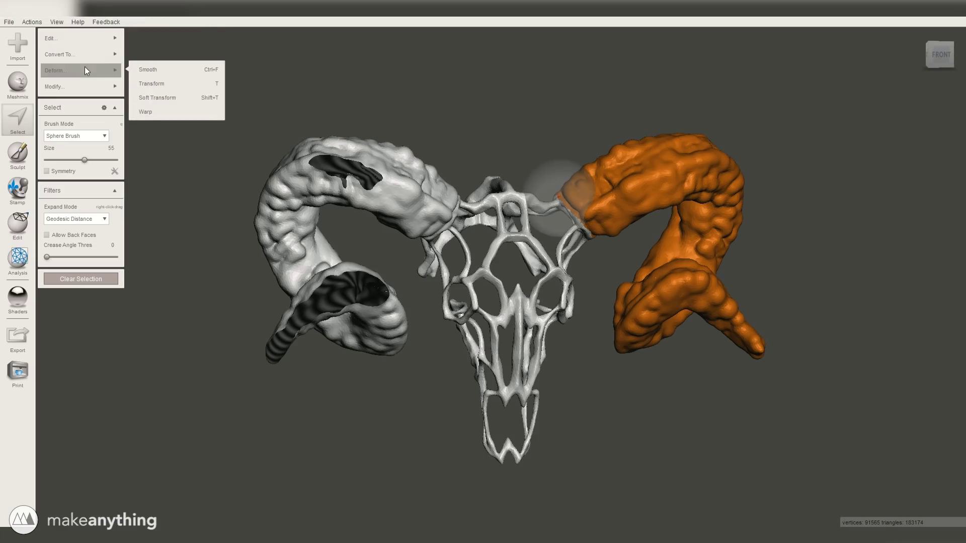
pyautogui.click(175, 98)
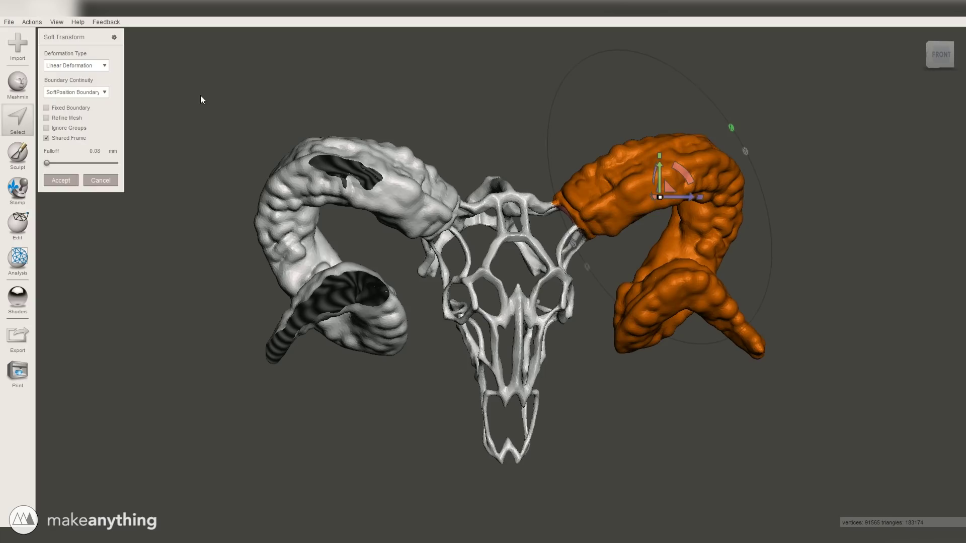
pyautogui.moveTo(640, 213); pyautogui.dragTo(668, 183, button='right')
pyautogui.moveTo(666, 187)
pyautogui.mouseDown()
pyautogui.moveTo(657, 204)
pyautogui.moveTo(596, 232)
pyautogui.moveTo(648, 219)
pyautogui.moveTo(674, 194)
pyautogui.mouseUp()
pyautogui.moveTo(645, 163); pyautogui.dragTo(645, 170)
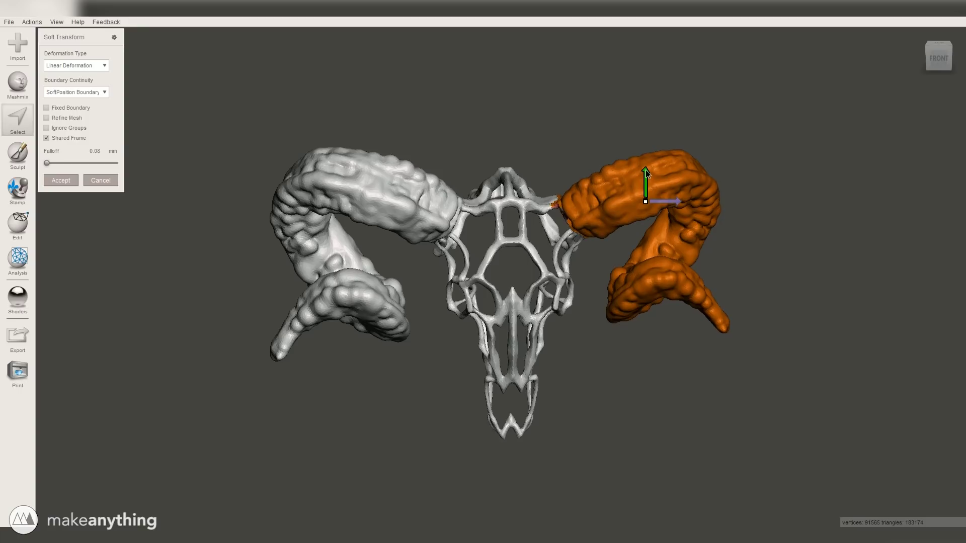
# Select the opposite horn up to its base and shift it inward and down with Soft Transform to match
pyautogui.moveTo(716, 179); pyautogui.dragTo(529, 120, button='right')
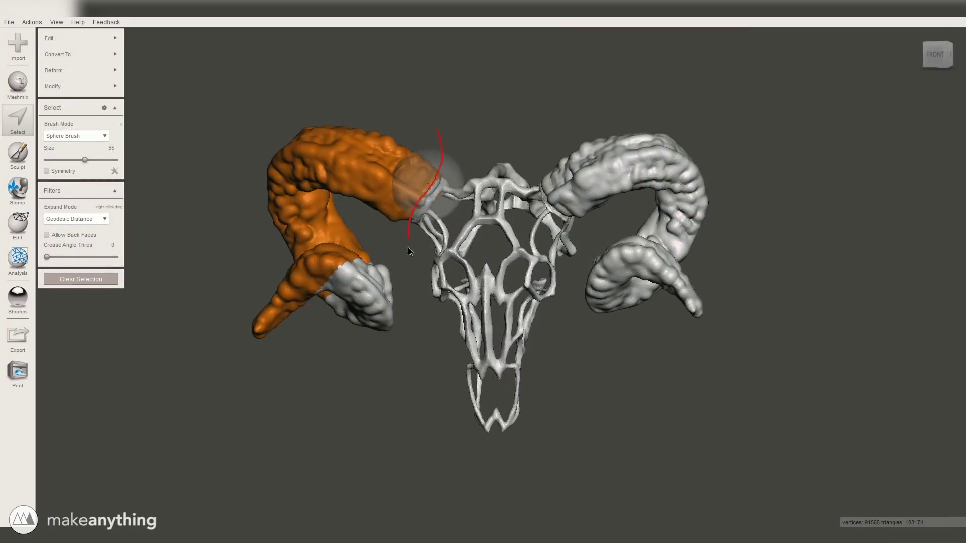
pyautogui.moveTo(93, 70)
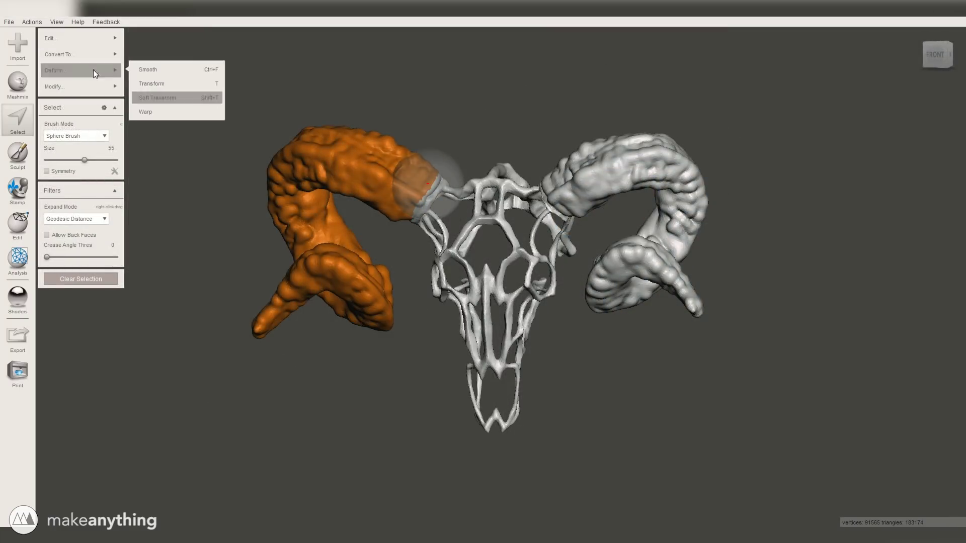
pyautogui.click(175, 98)
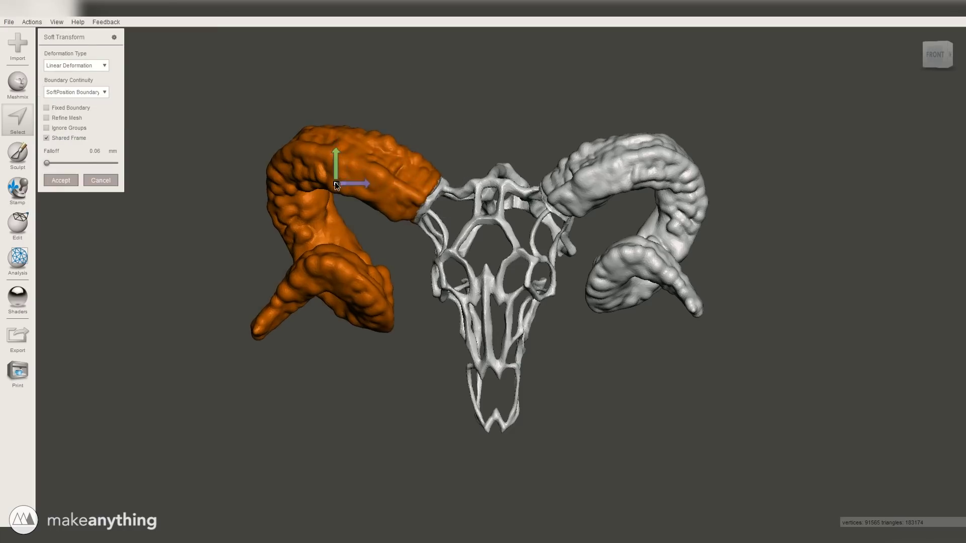
pyautogui.moveTo(331, 181); pyautogui.dragTo(372, 187)
pyautogui.moveTo(345, 153); pyautogui.dragTo(346, 157)
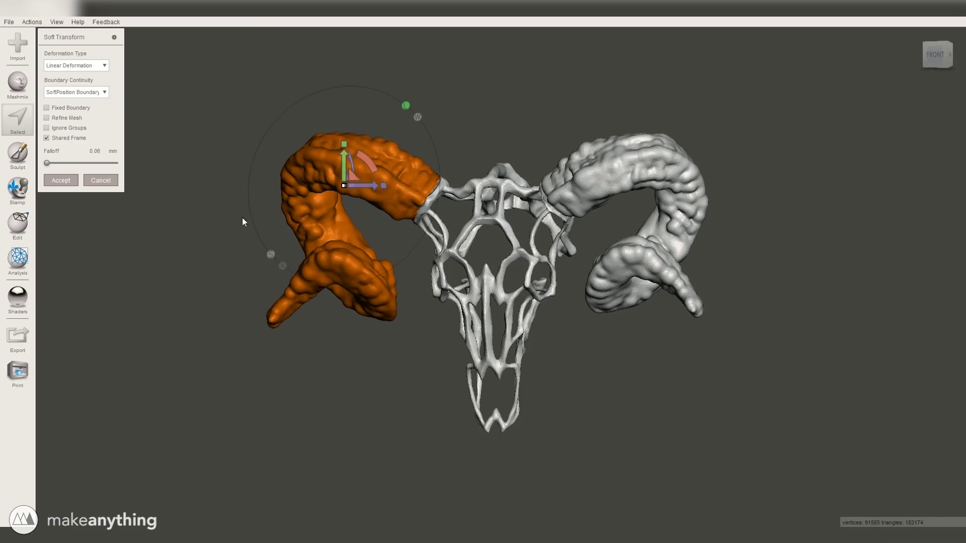
pyautogui.moveTo(345, 190); pyautogui.dragTo(241, 229, button='right')
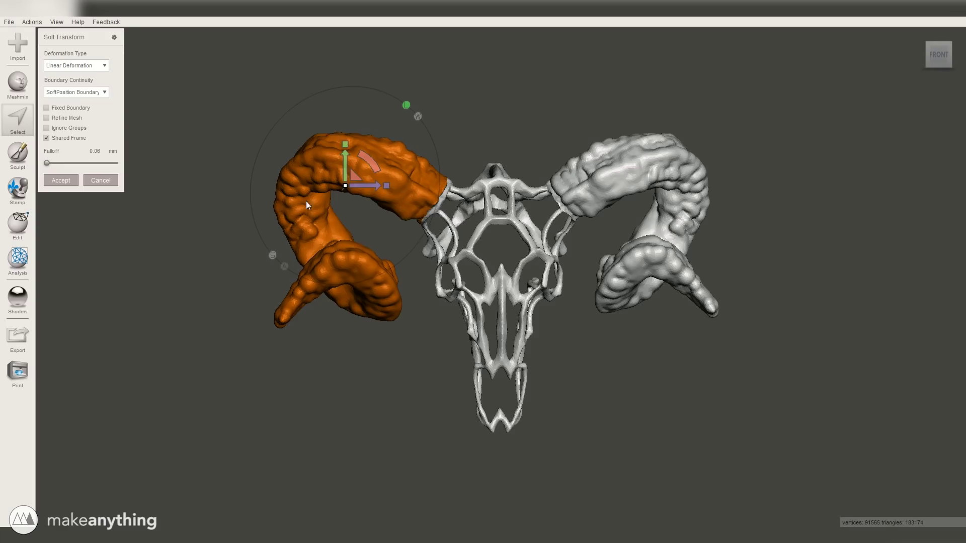
pyautogui.moveTo(343, 182); pyautogui.dragTo(344, 160)
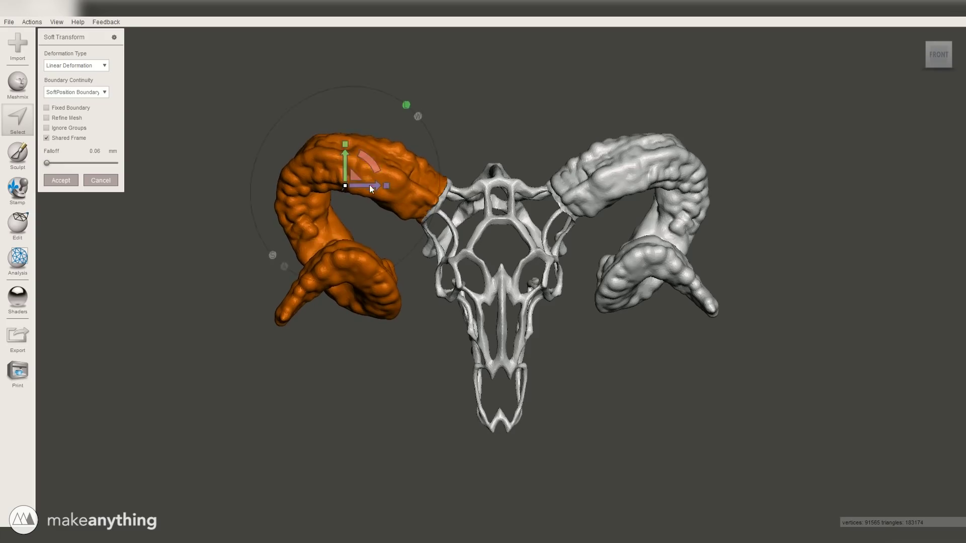
pyautogui.moveTo(374, 188); pyautogui.dragTo(374, 188)
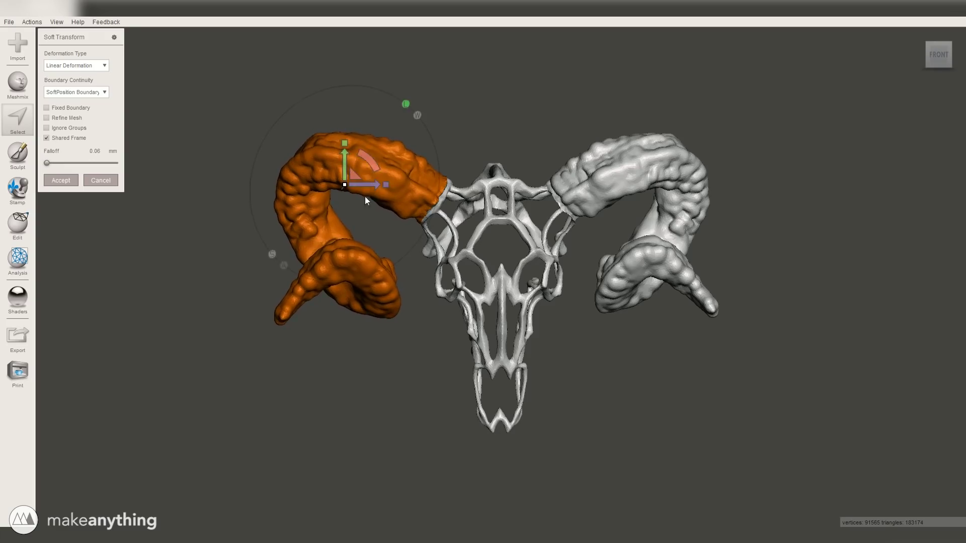
pyautogui.click(64, 179)
# Smooth rough spots on the horns with the BubbleSmooth sculpting brush at size 31
pyautogui.click(18, 152)
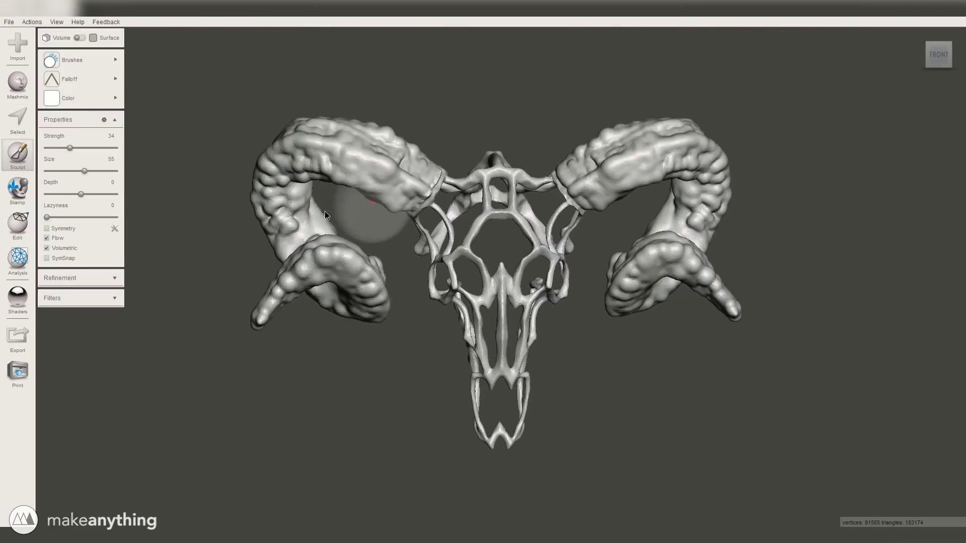
pyautogui.moveTo(368, 230); pyautogui.dragTo(382, 259, button='right')
pyautogui.scroll(5, 472, 243)
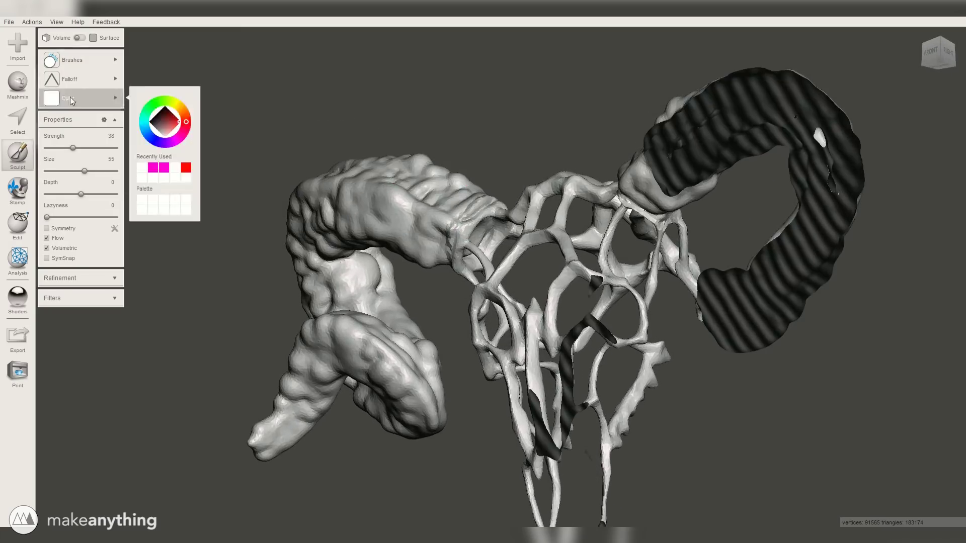
pyautogui.moveTo(104, 56)
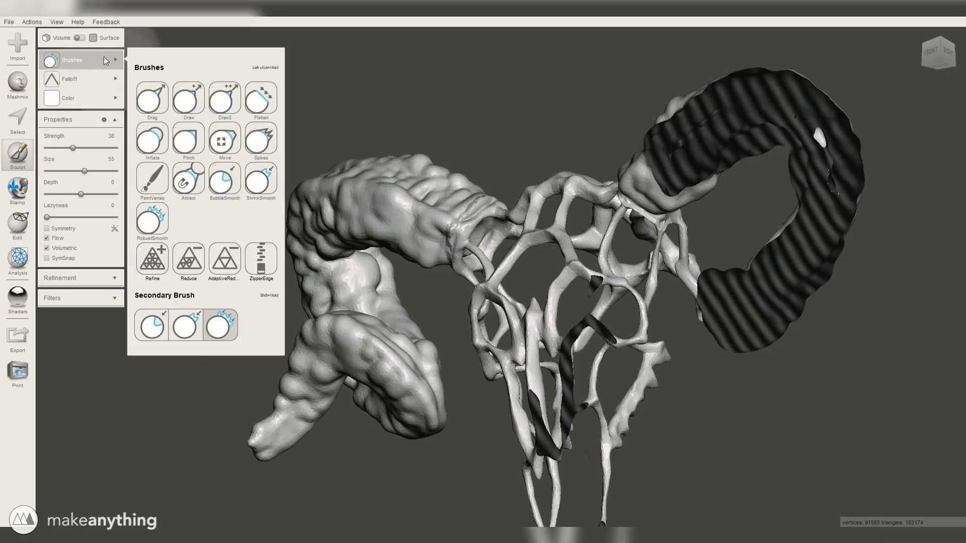
pyautogui.click(225, 180)
pyautogui.moveTo(84, 171); pyautogui.dragTo(69, 171)
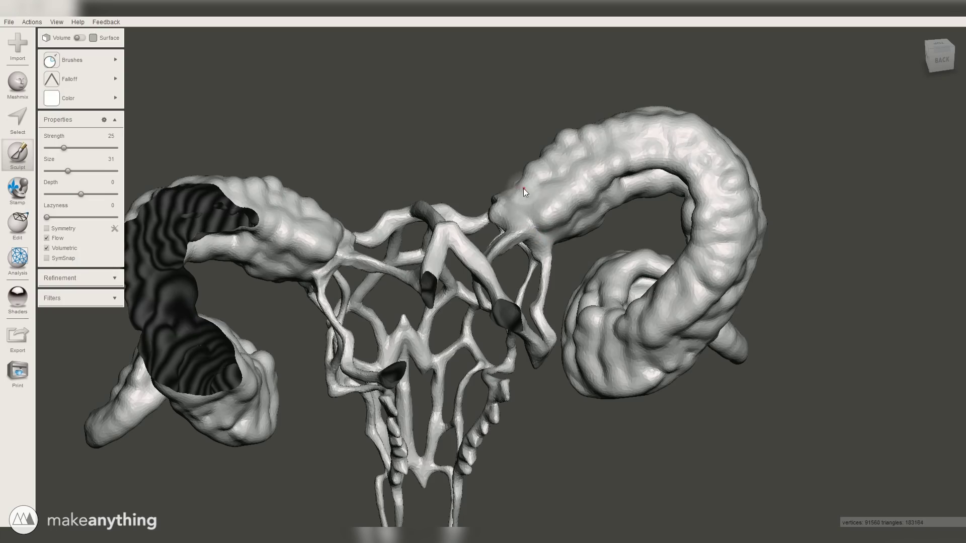
pyautogui.moveTo(523, 188); pyautogui.dragTo(409, 194, button='right')
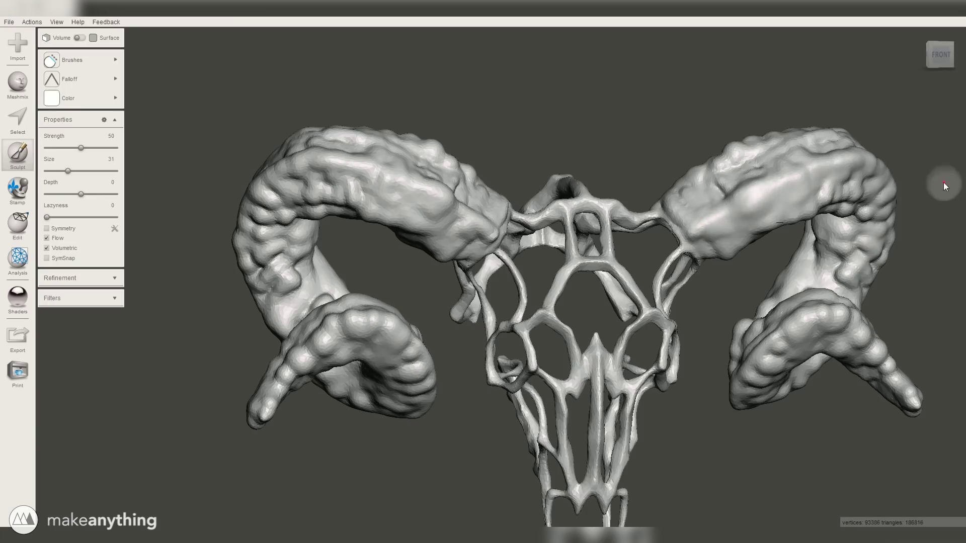
# Smooth the bumps on the front and back of the horns with the smoothing brush at strength 50 and size 31
pyautogui.moveTo(943, 186); pyautogui.dragTo(395, 235, button='right')
pyautogui.press('2')
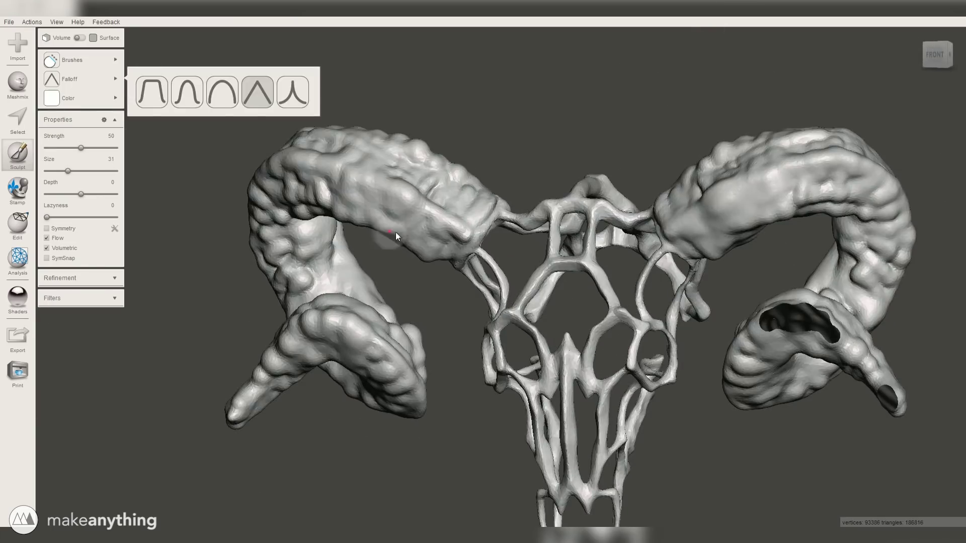
pyautogui.moveTo(396, 232); pyautogui.dragTo(420, 264)
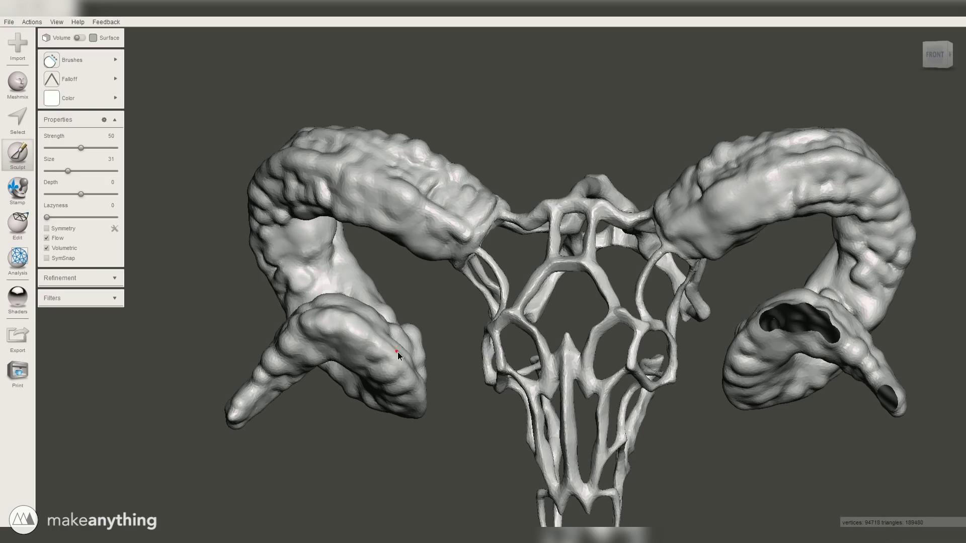
pyautogui.moveTo(369, 397); pyautogui.dragTo(590, 245, button='right')
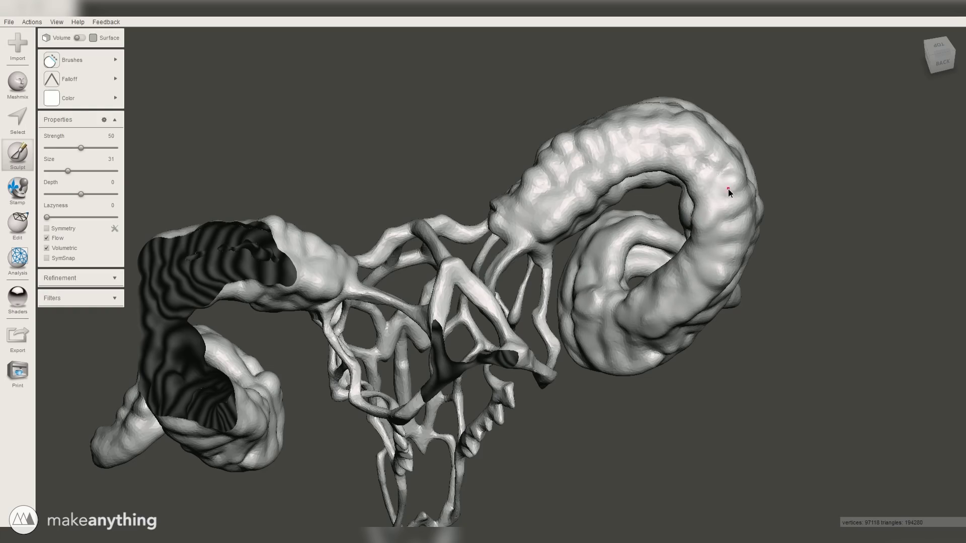
pyautogui.moveTo(524, 219); pyautogui.dragTo(582, 108, button='right')
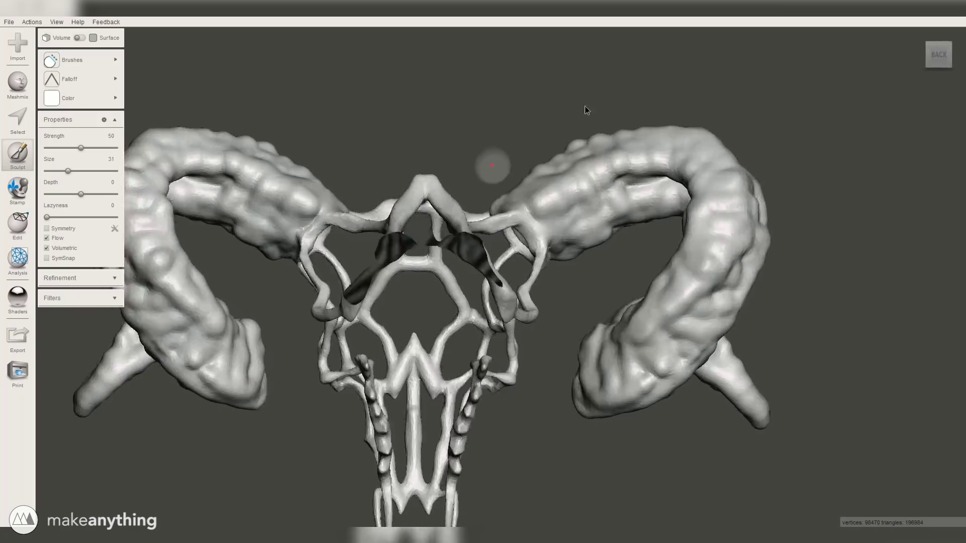
# Smooth the rear surfaces of both horns using a sculpting brush at strength 66 and size 25
pyautogui.moveTo(180, 361); pyautogui.dragTo(210, 402, button='right')
pyautogui.moveTo(211, 404); pyautogui.dragTo(258, 405)
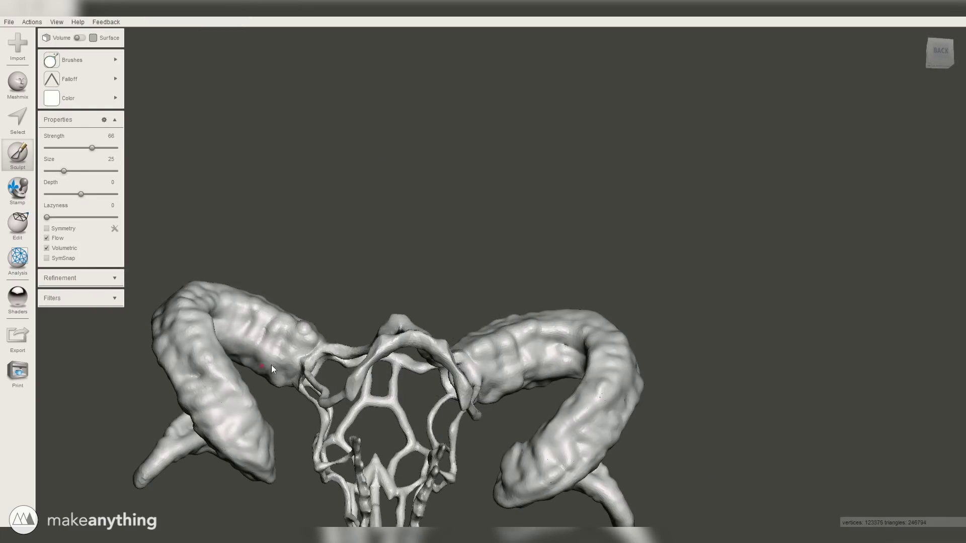
pyautogui.moveTo(475, 383); pyautogui.dragTo(505, 396)
pyautogui.moveTo(538, 351); pyautogui.dragTo(553, 357)
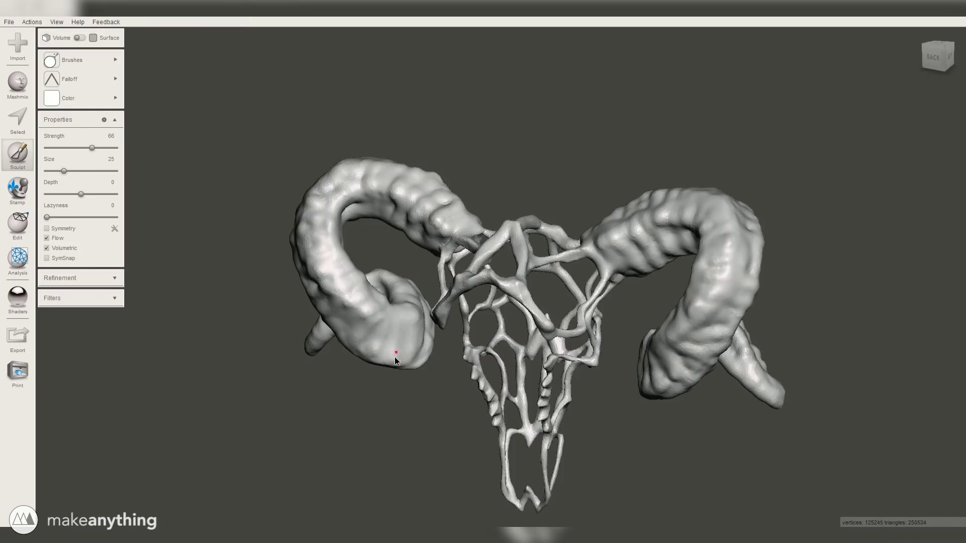
pyautogui.moveTo(396, 359); pyautogui.dragTo(397, 357)
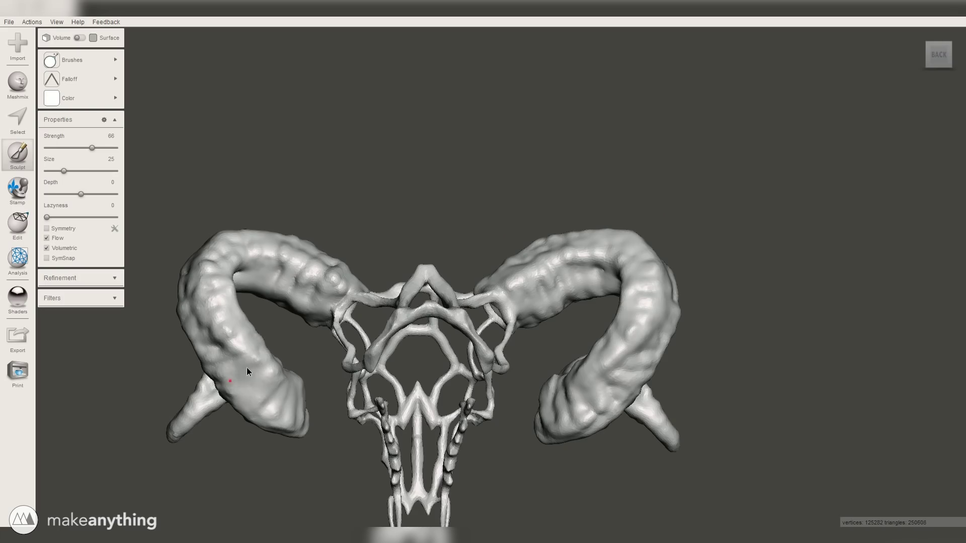
# Even out the remaining lumps along the lower curves, inner edges and bases of both horns, working from behind
pyautogui.moveTo(224, 358); pyautogui.dragTo(207, 331)
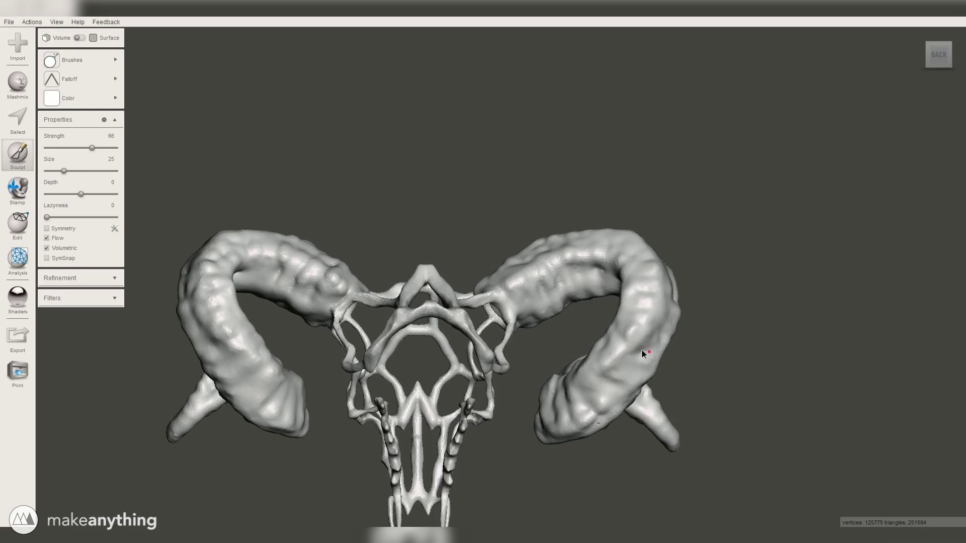
pyautogui.moveTo(642, 354); pyautogui.dragTo(645, 352)
pyautogui.moveTo(806, 284); pyautogui.dragTo(810, 268)
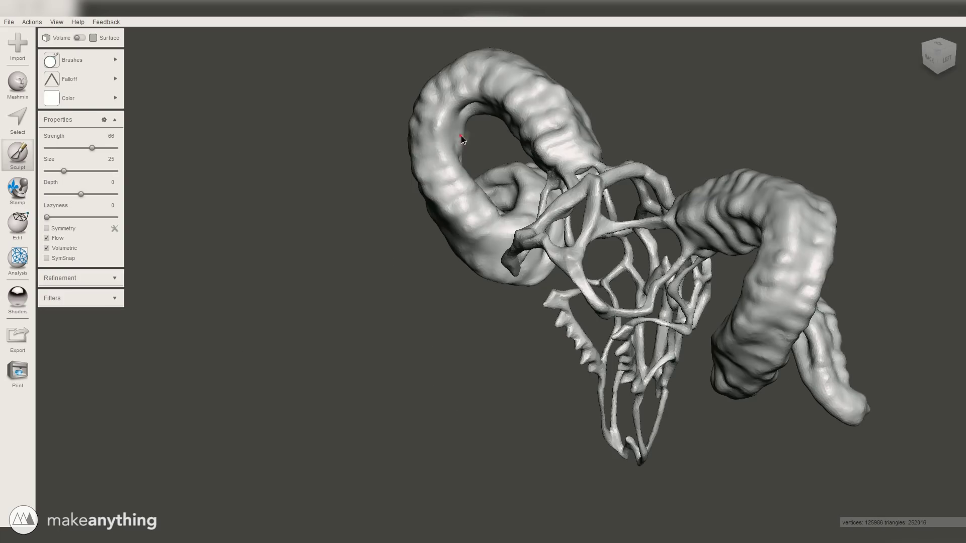
pyautogui.moveTo(461, 140); pyautogui.dragTo(462, 139)
pyautogui.moveTo(442, 301); pyautogui.dragTo(443, 302)
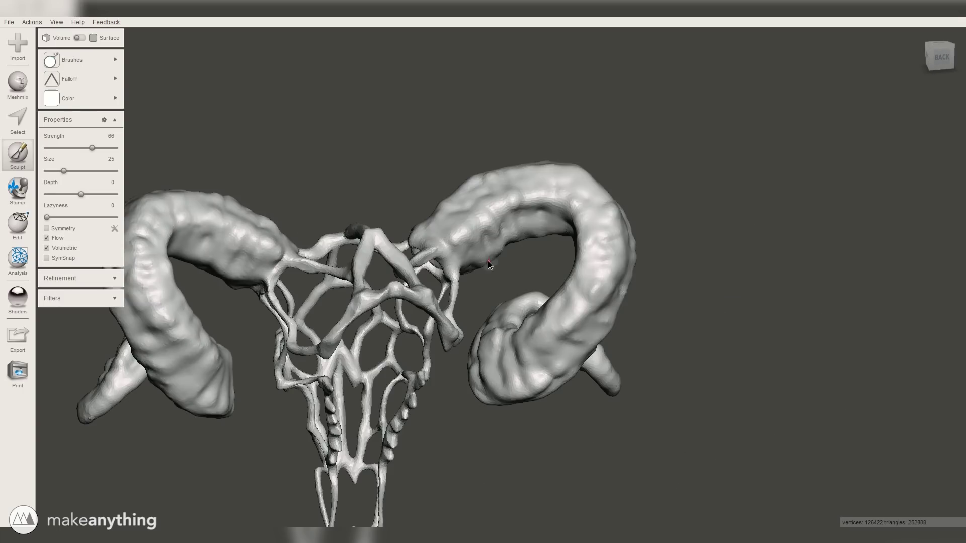
pyautogui.moveTo(513, 222); pyautogui.dragTo(511, 193)
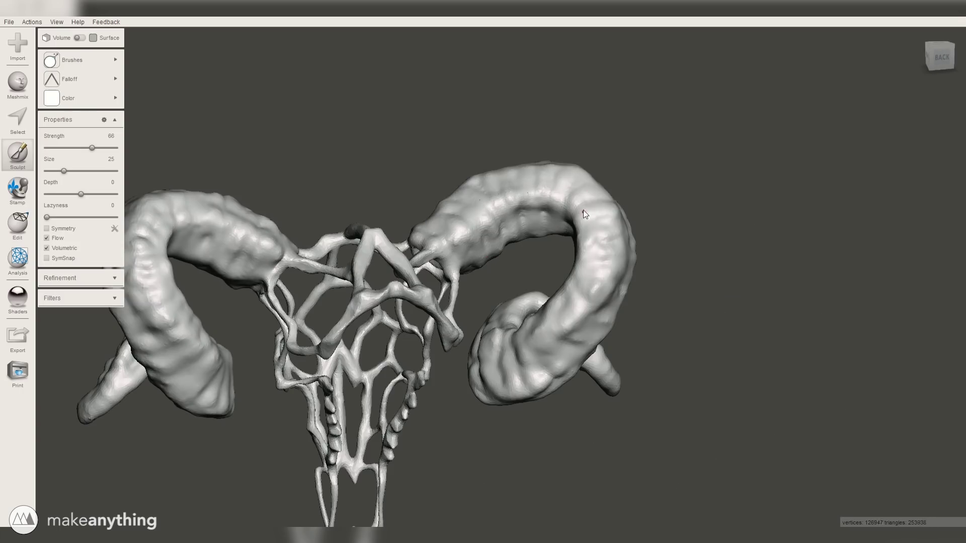
pyautogui.moveTo(599, 285); pyautogui.dragTo(596, 288)
# Raise the brush strength to 91 and smooth the fronts, sides and inner curls of both horns
pyautogui.moveTo(596, 287); pyautogui.dragTo(705, 292, button='right')
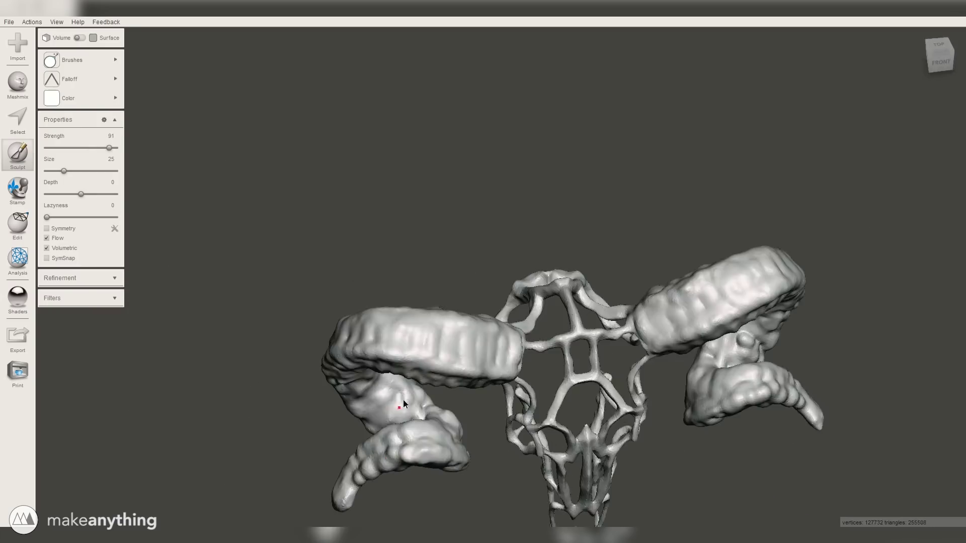
pyautogui.click(404, 403)
pyautogui.moveTo(403, 404); pyautogui.dragTo(575, 270, button='right')
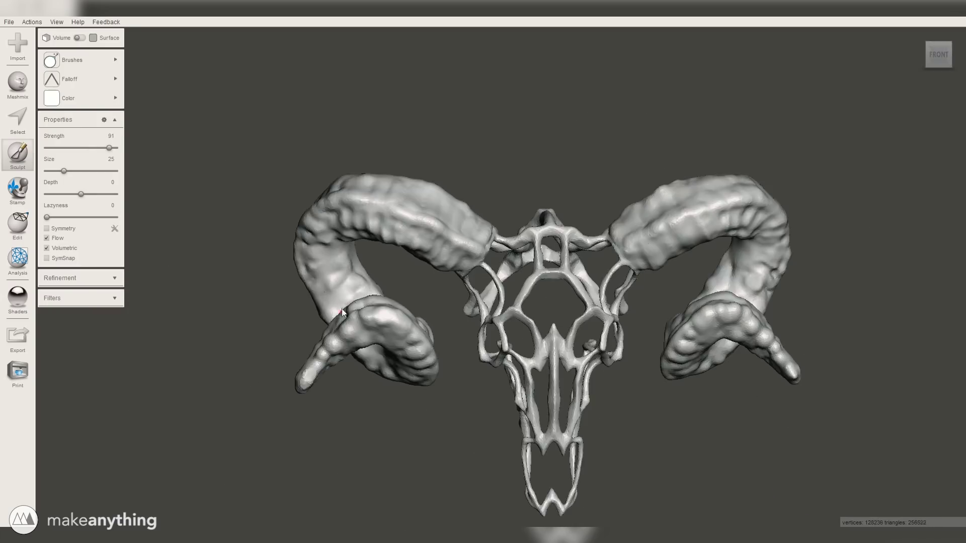
pyautogui.click(735, 261)
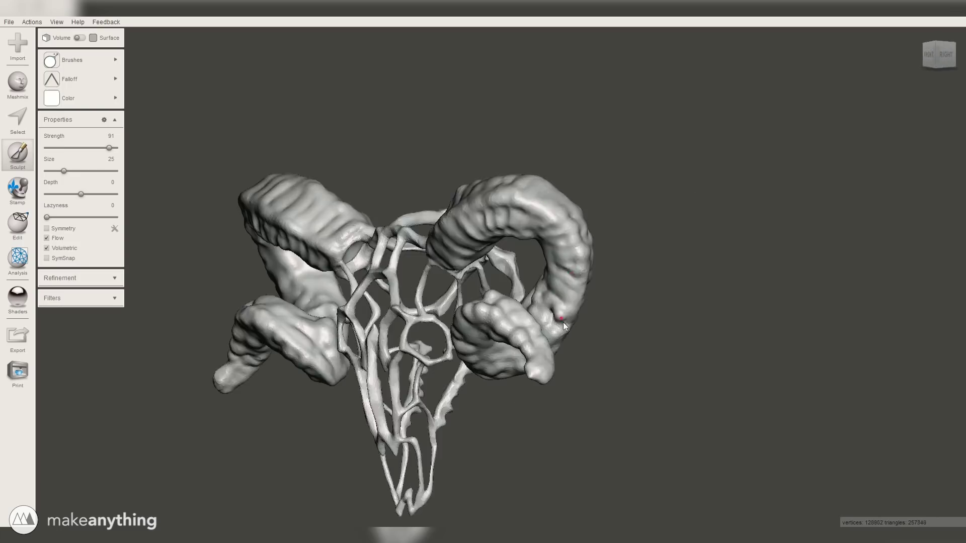
pyautogui.moveTo(664, 194); pyautogui.dragTo(391, 246, button='right')
pyautogui.moveTo(392, 246)
pyautogui.mouseDown()
pyautogui.moveTo(365, 264)
pyautogui.moveTo(344, 232)
pyautogui.mouseUp()
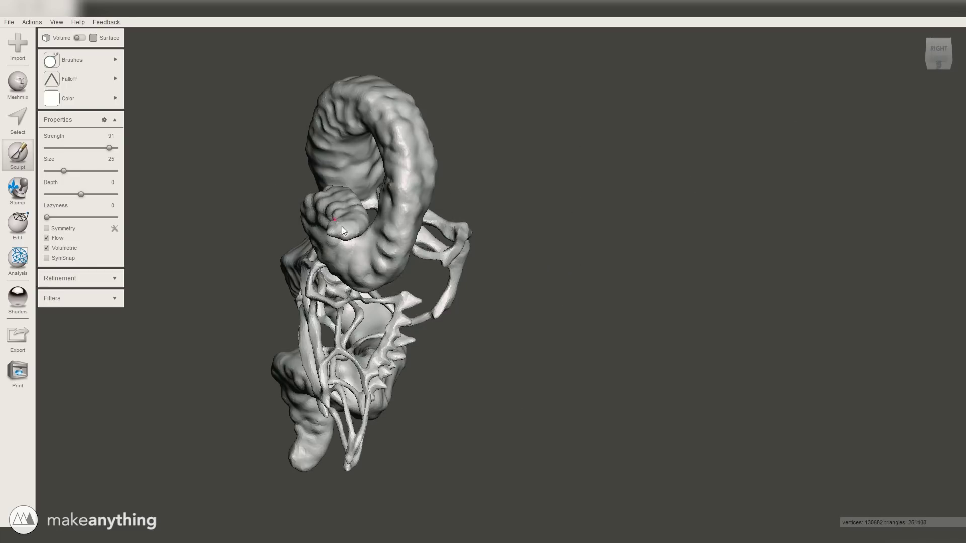
pyautogui.moveTo(410, 120); pyautogui.dragTo(320, 293, button='right')
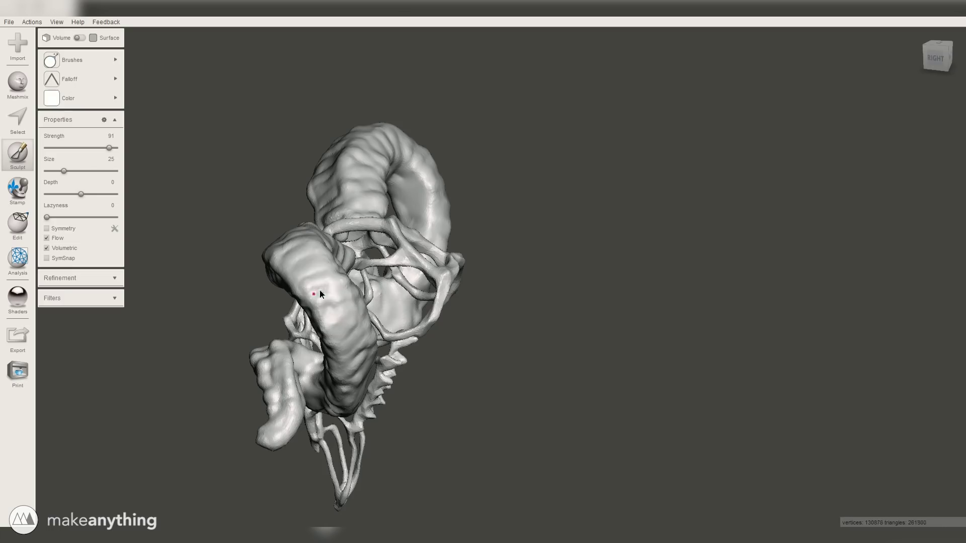
pyautogui.moveTo(356, 321); pyautogui.dragTo(367, 136)
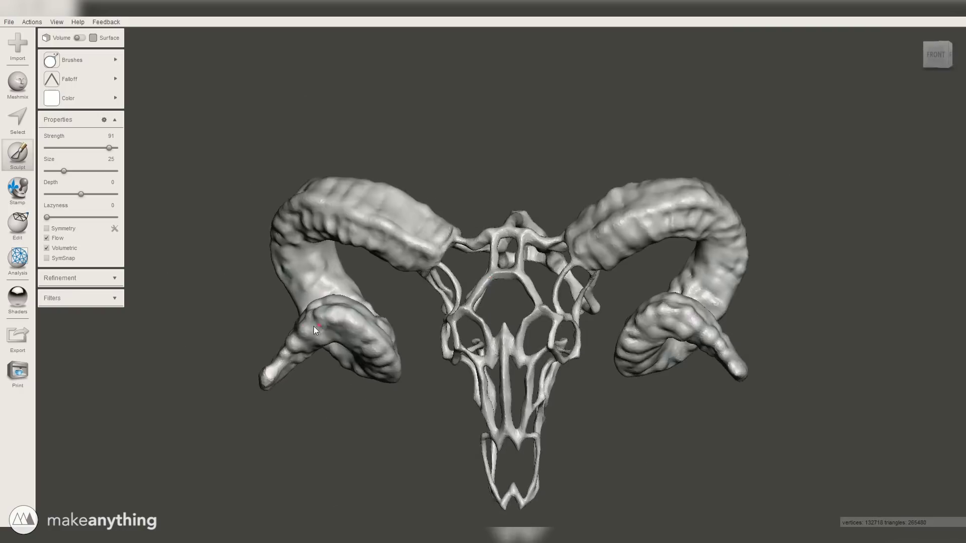
# Export the smoothed skull to the Desktop in STL ASCII format with the file name ram1
pyautogui.scroll(-3, 390, 360)
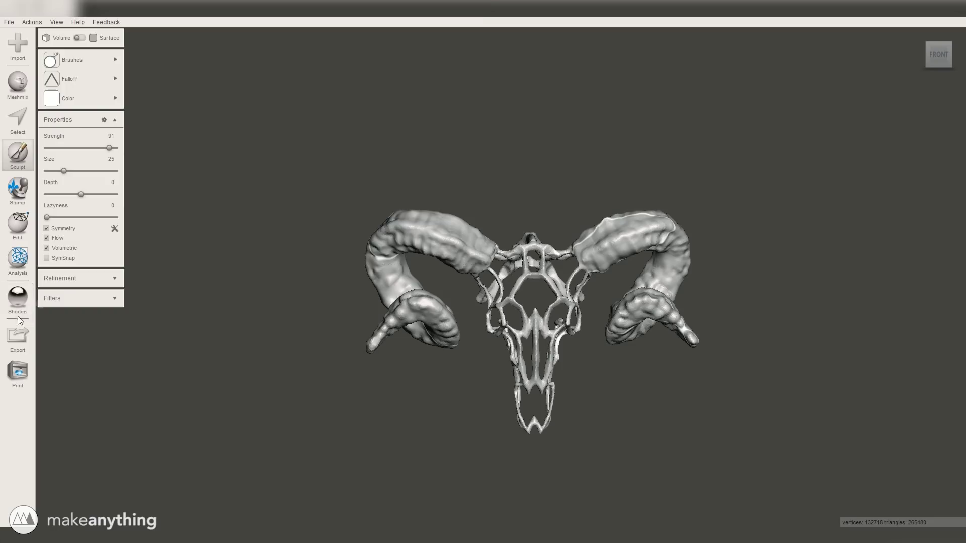
pyautogui.click(18, 336)
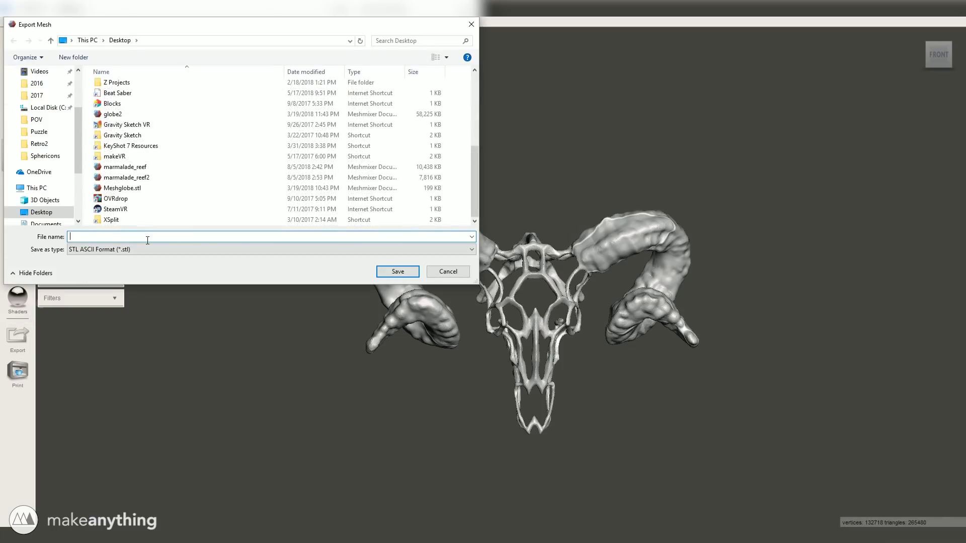
pyautogui.write('ram1')
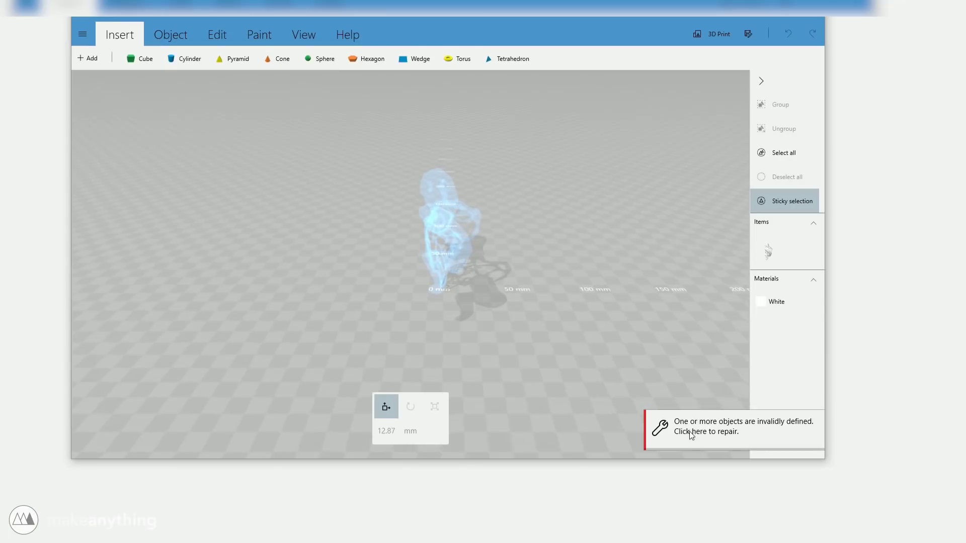
# Switch to 3D Builder, repair the imported skull, and rotate it about 86° around one axis and about 59° around another
pyautogui.click(690, 431)
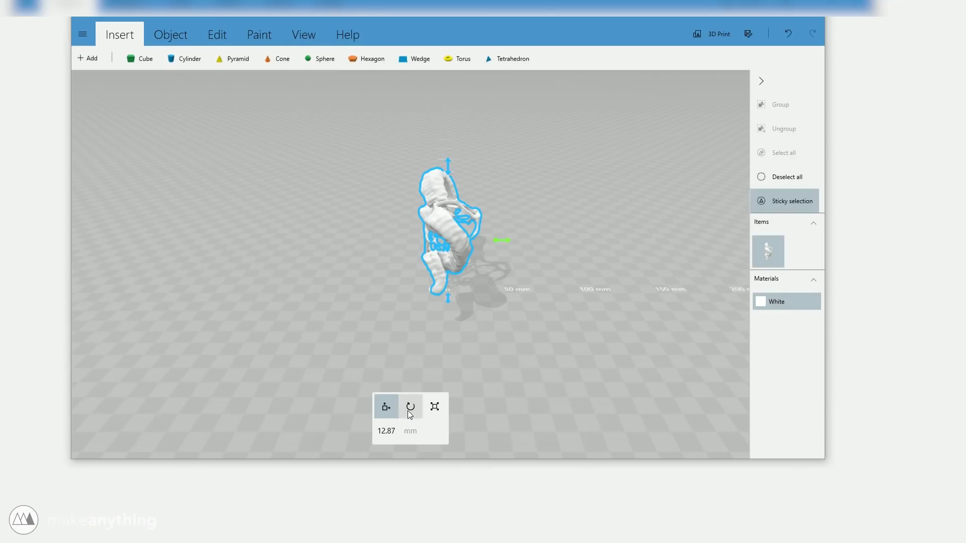
pyautogui.click(410, 406)
pyautogui.moveTo(451, 299); pyautogui.dragTo(584, 280)
pyautogui.moveTo(586, 383); pyautogui.dragTo(288, 262)
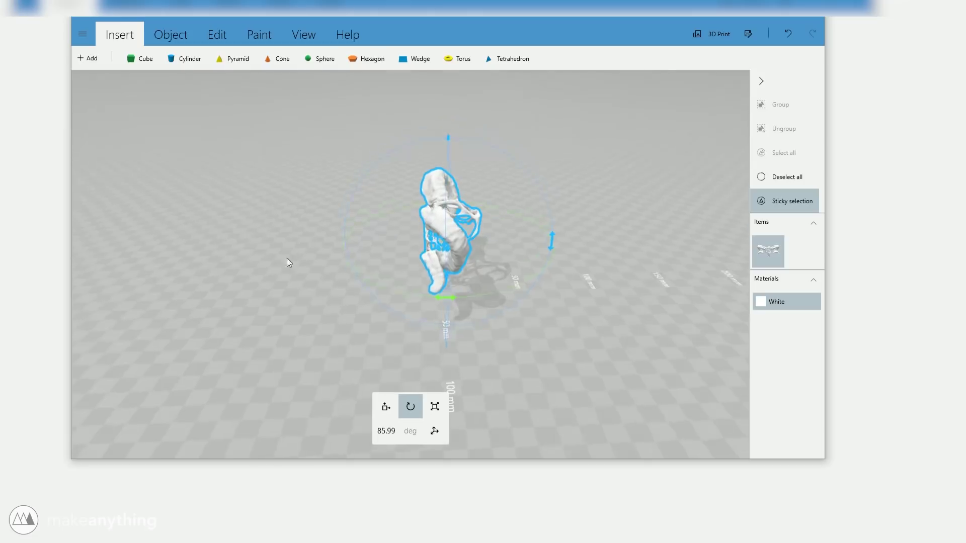
pyautogui.moveTo(552, 239); pyautogui.dragTo(392, 150)
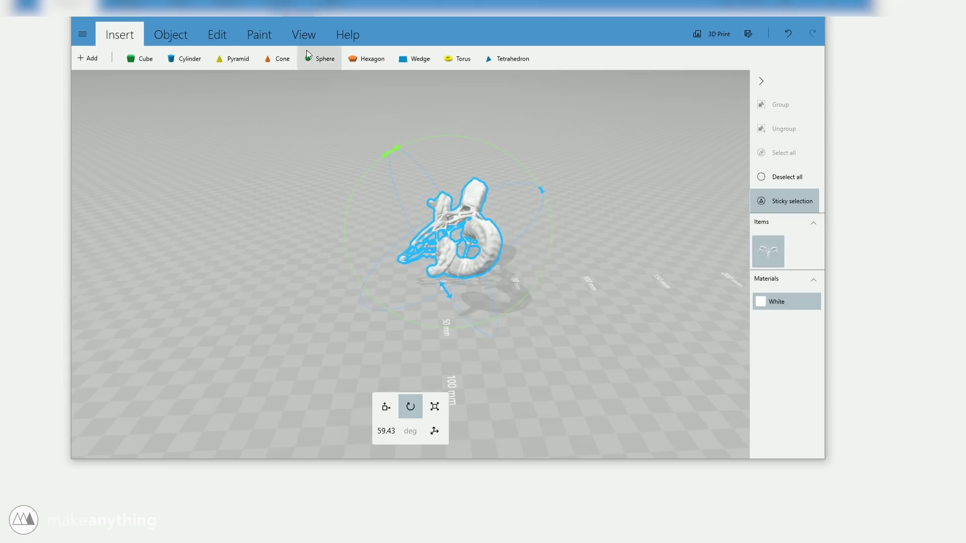
# Settle the tilted skull so that it rests on the ground plane
pyautogui.click(217, 34)
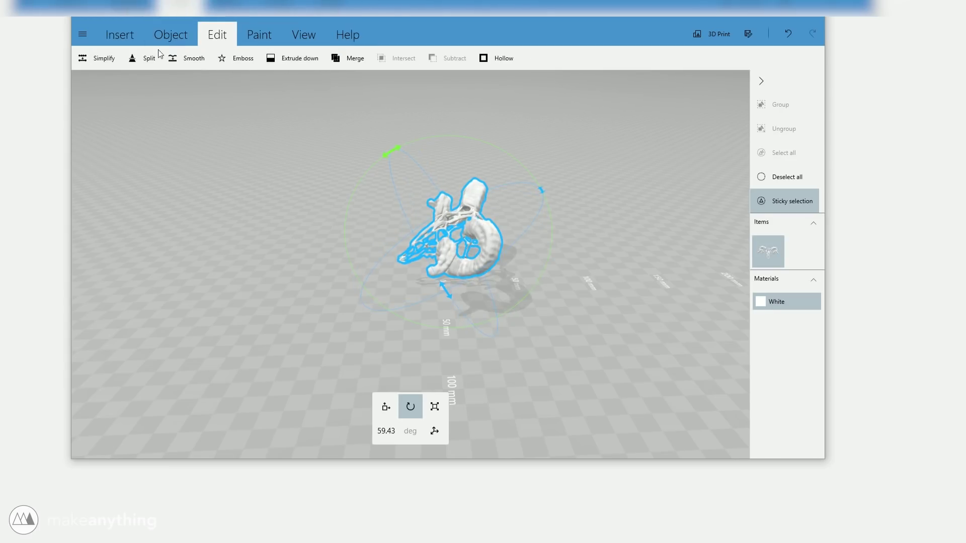
pyautogui.click(170, 43)
pyautogui.click(322, 59)
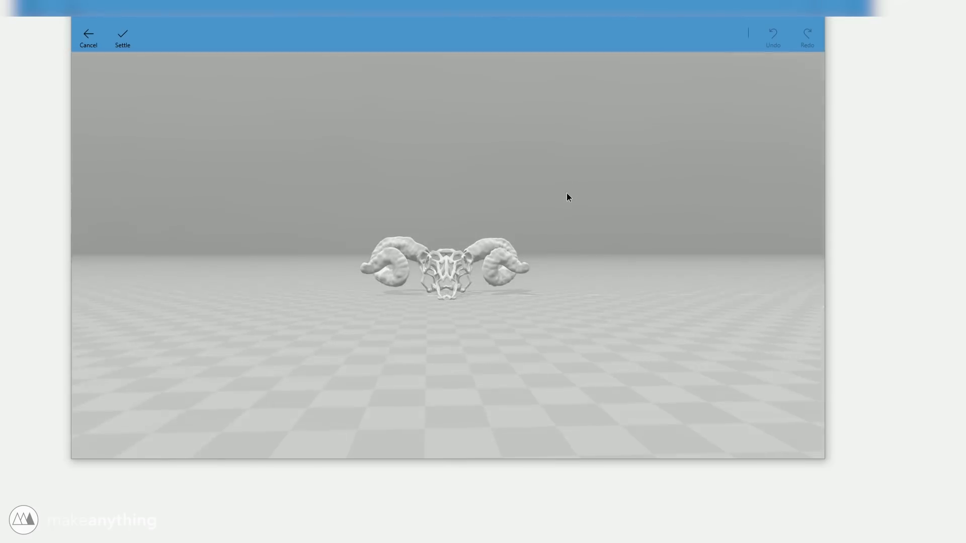
pyautogui.click(123, 39)
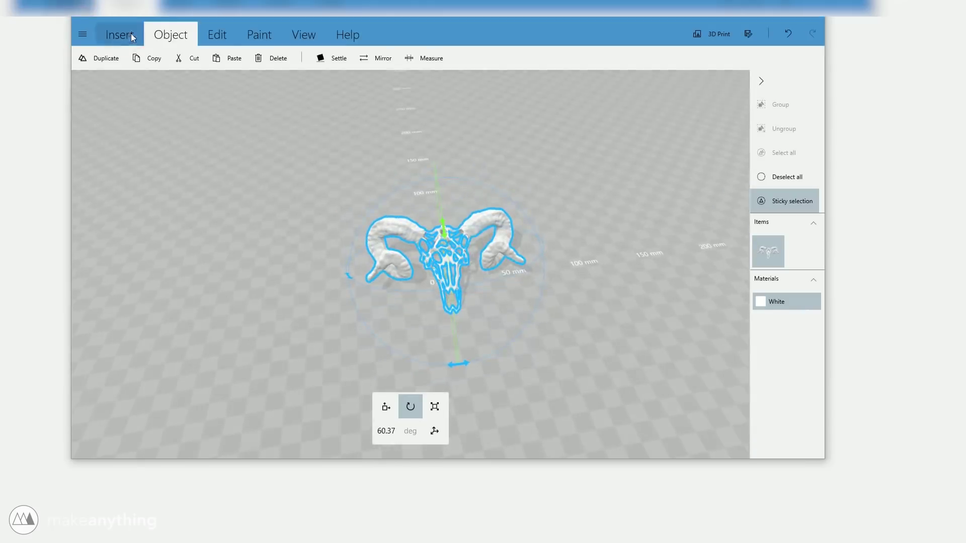
# Start the Split tool on the skull and shift the horizontal cutting plane to about -10.15 mm
pyautogui.click(218, 35)
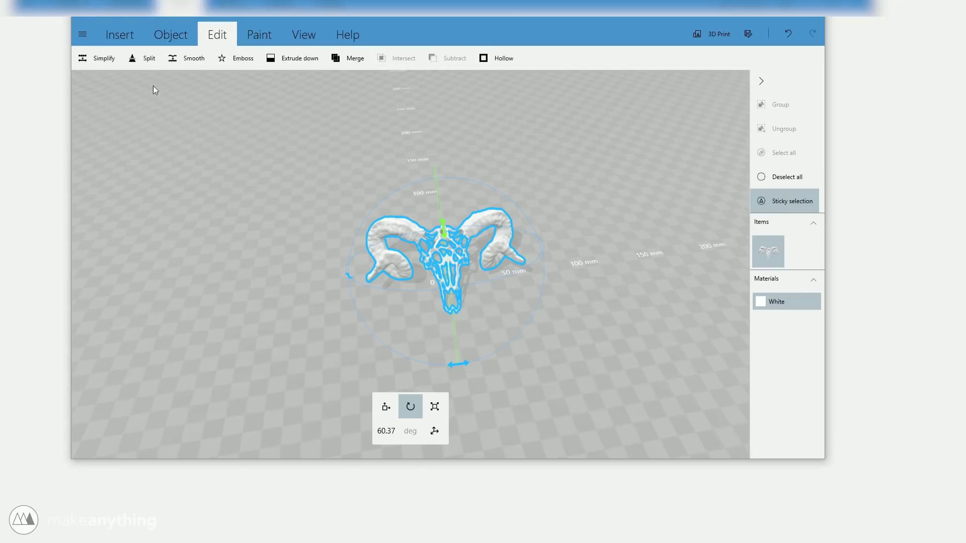
pyautogui.hotkey('ctrl', 'z')
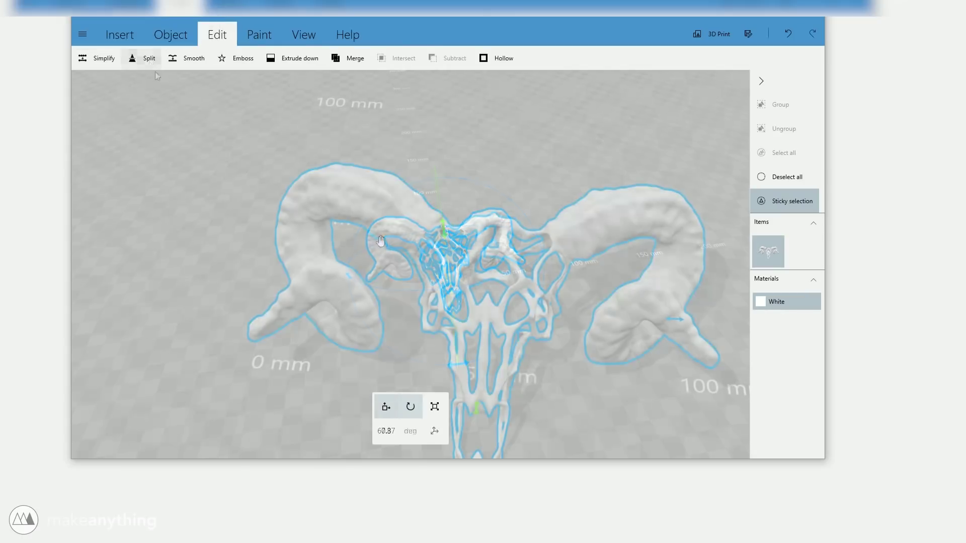
pyautogui.click(135, 61)
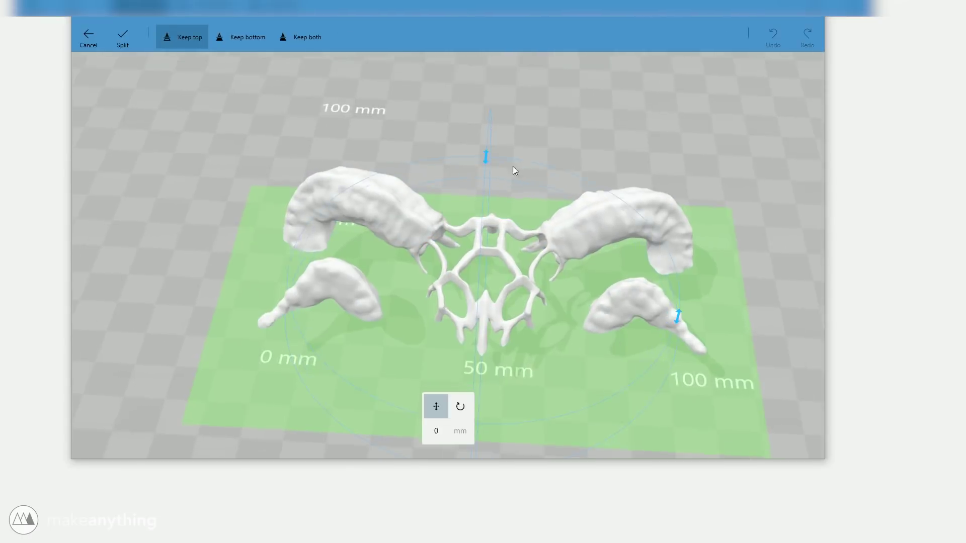
pyautogui.moveTo(668, 429); pyautogui.dragTo(550, 399)
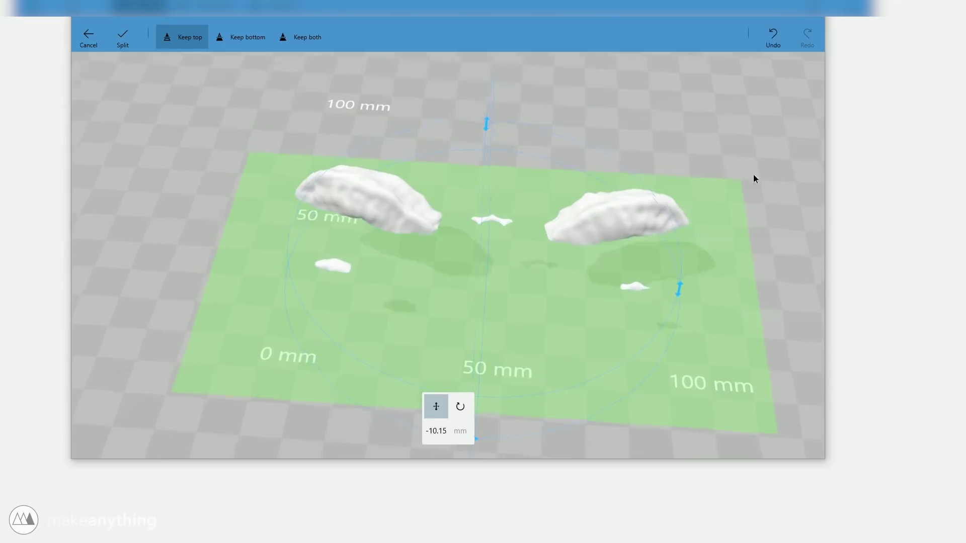
# Rotate the cutting plane upright by about -90° so that it cuts vertically through the skull
pyautogui.moveTo(755, 179); pyautogui.dragTo(459, 163, button='right')
pyautogui.moveTo(333, 395); pyautogui.dragTo(392, 225)
pyautogui.moveTo(601, 308); pyautogui.dragTo(556, 360)
pyautogui.moveTo(333, 446); pyautogui.dragTo(243, 370)
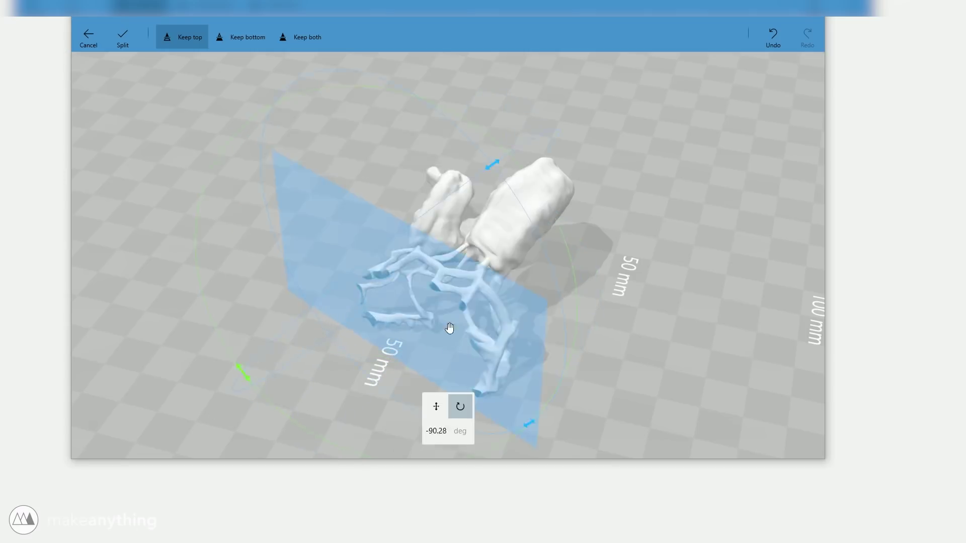
# Move the cutting plane to about -26.67 mm toward one horn and turn it to about -51.25°
pyautogui.moveTo(451, 330); pyautogui.dragTo(538, 266)
pyautogui.moveTo(575, 105); pyautogui.dragTo(525, 138, button='right')
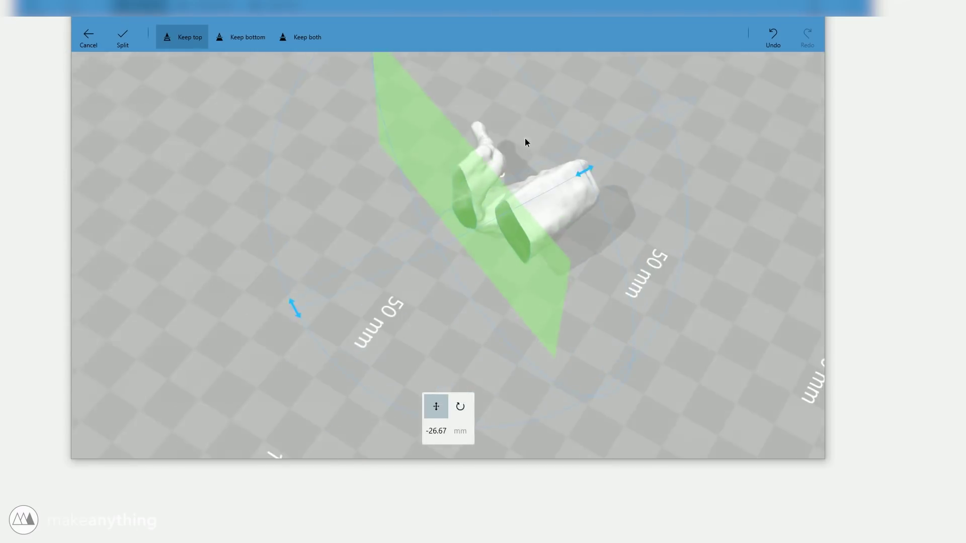
pyautogui.moveTo(588, 177); pyautogui.dragTo(500, 217)
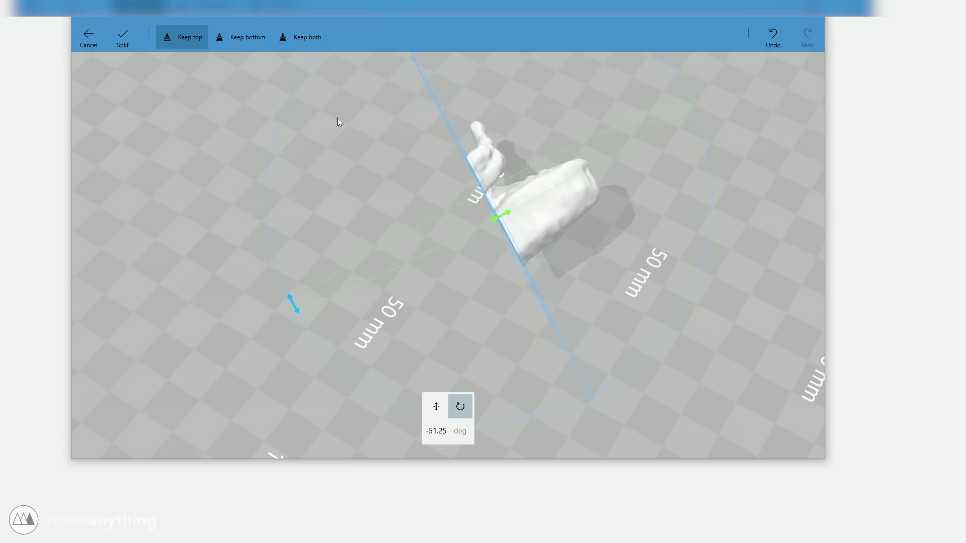
# Shift the cutting plane to about -19.09 mm, turn it to about -49.23° and preview only the top part
pyautogui.click(308, 40)
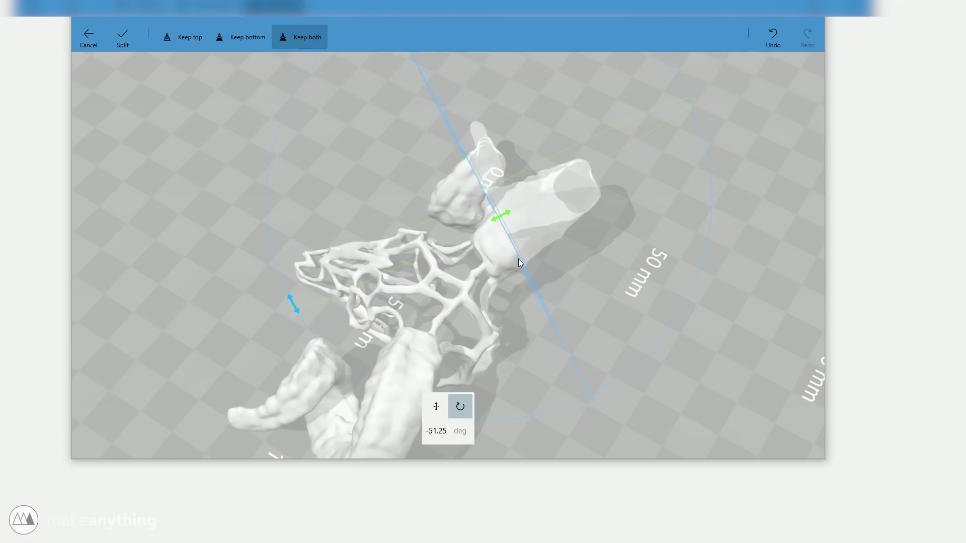
pyautogui.moveTo(528, 286); pyautogui.dragTo(506, 308)
pyautogui.moveTo(506, 308); pyautogui.dragTo(394, 301, button='right')
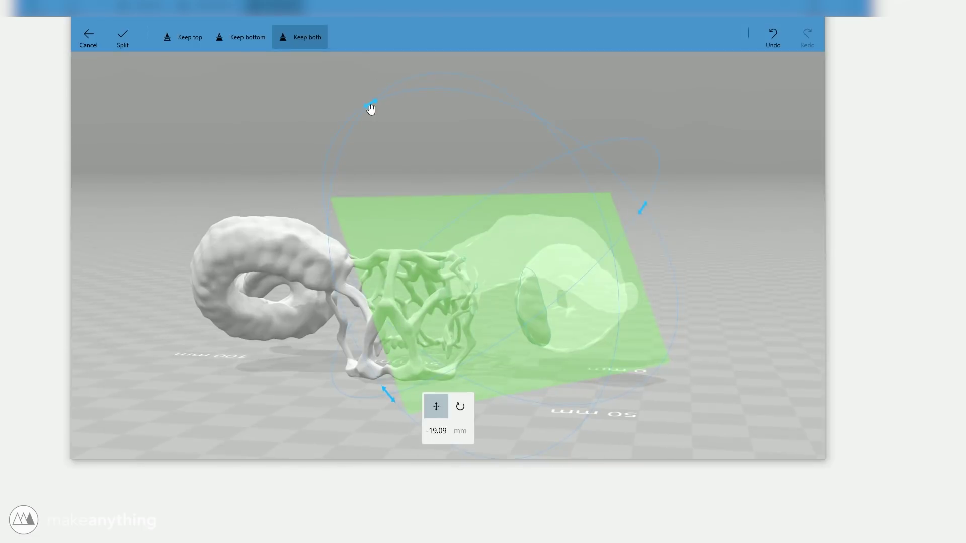
pyautogui.moveTo(371, 108)
pyautogui.mouseDown()
pyautogui.moveTo(319, 116)
pyautogui.moveTo(361, 112)
pyautogui.mouseUp()
pyautogui.click(245, 38)
pyautogui.click(185, 38)
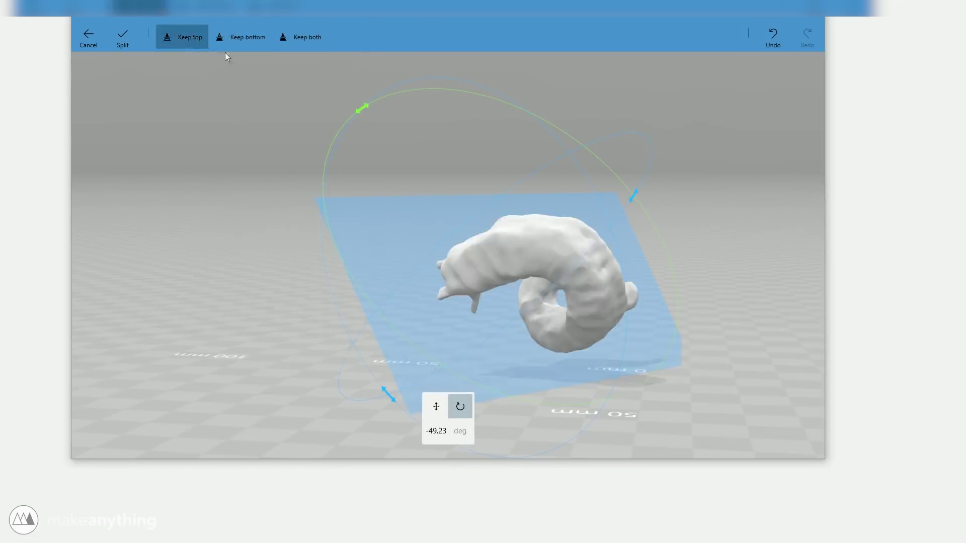
# Refine the cut at the horn base by moving the plane to about -20.45 mm and rotating it to about -44.81°
pyautogui.moveTo(287, 252); pyautogui.dragTo(274, 149, button='right')
pyautogui.moveTo(421, 246); pyautogui.dragTo(515, 289)
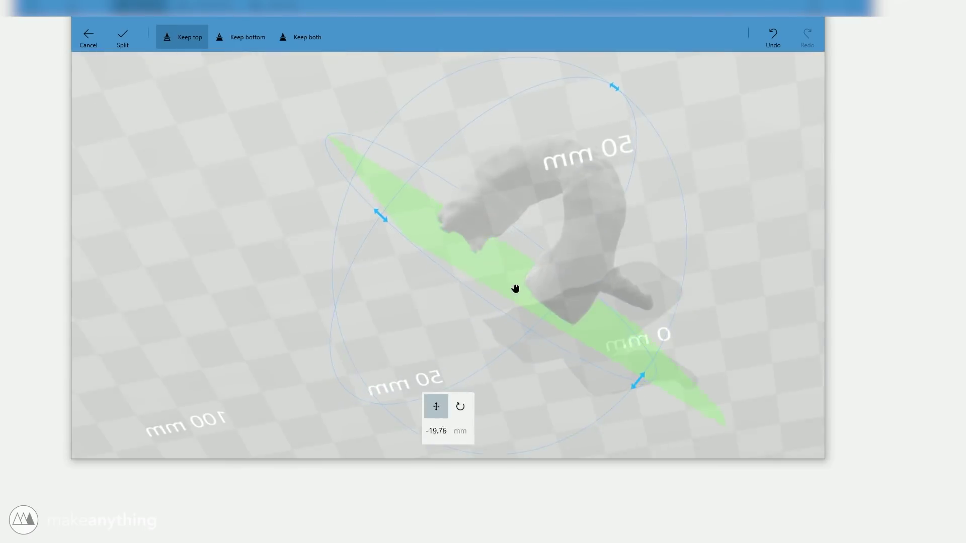
pyautogui.moveTo(490, 293); pyautogui.dragTo(724, 326, button='right')
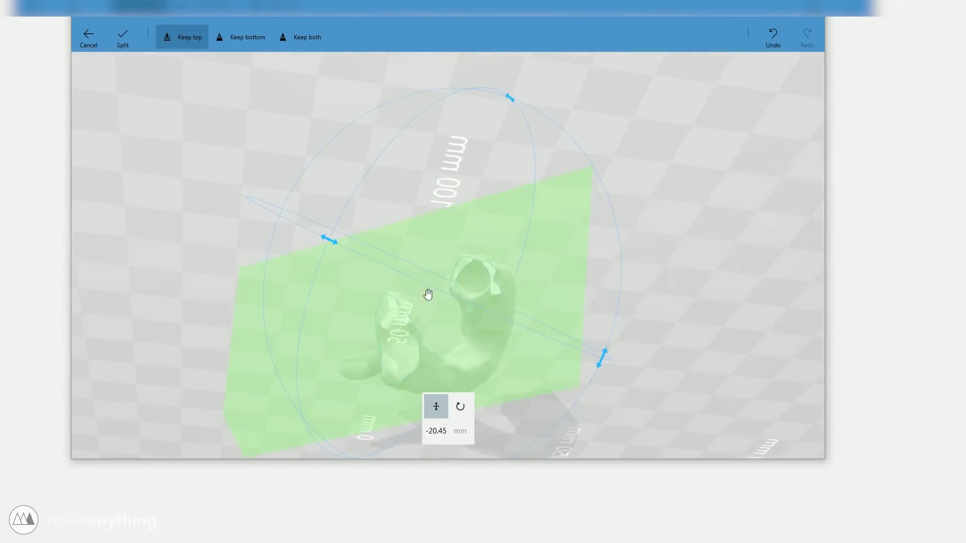
pyautogui.moveTo(330, 242); pyautogui.dragTo(356, 252)
pyautogui.moveTo(495, 257); pyautogui.dragTo(369, 227, button='right')
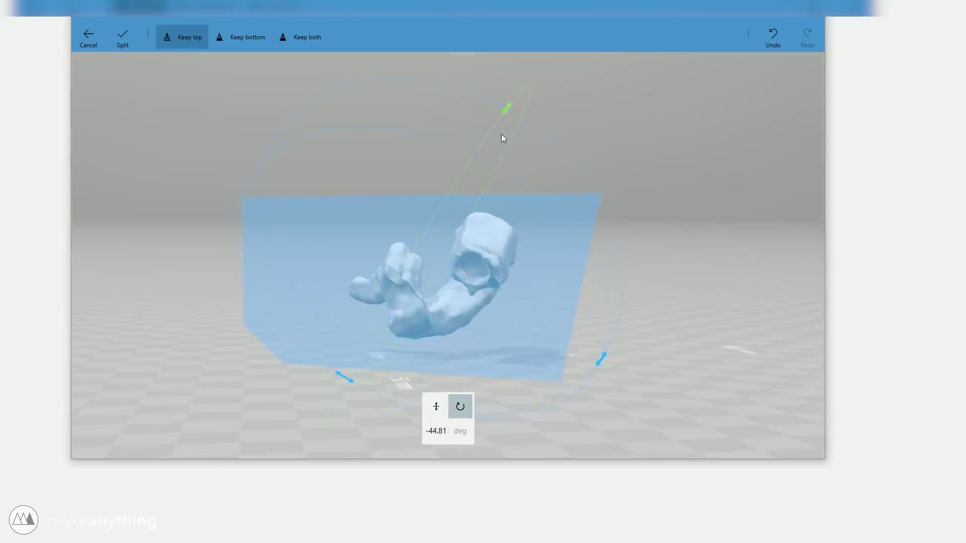
# Shift the cutting plane to about -21.91 mm and split the horn from the skull, keeping both parts
pyautogui.moveTo(502, 140); pyautogui.dragTo(341, 371)
pyautogui.moveTo(341, 371); pyautogui.dragTo(386, 207, button='right')
pyautogui.click(500, 265)
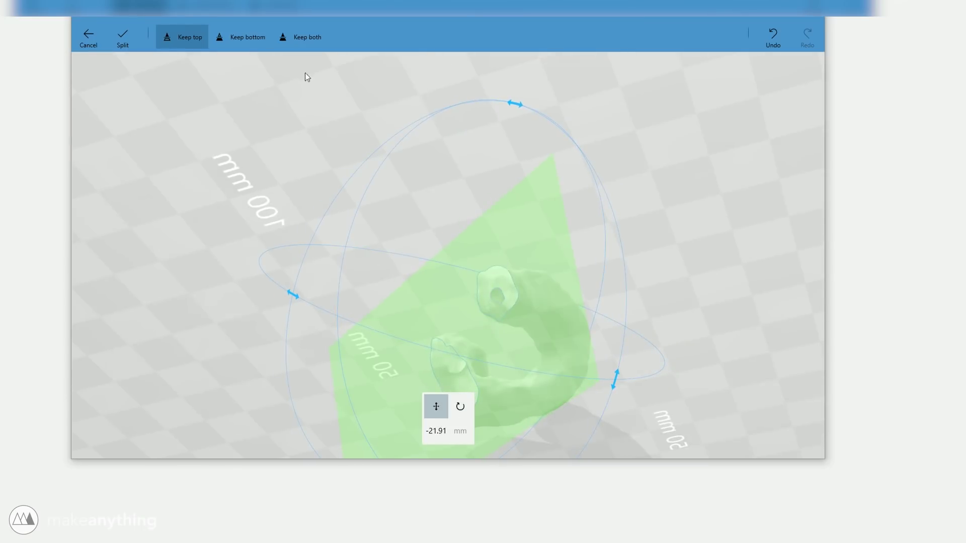
pyautogui.click(294, 39)
pyautogui.click(124, 44)
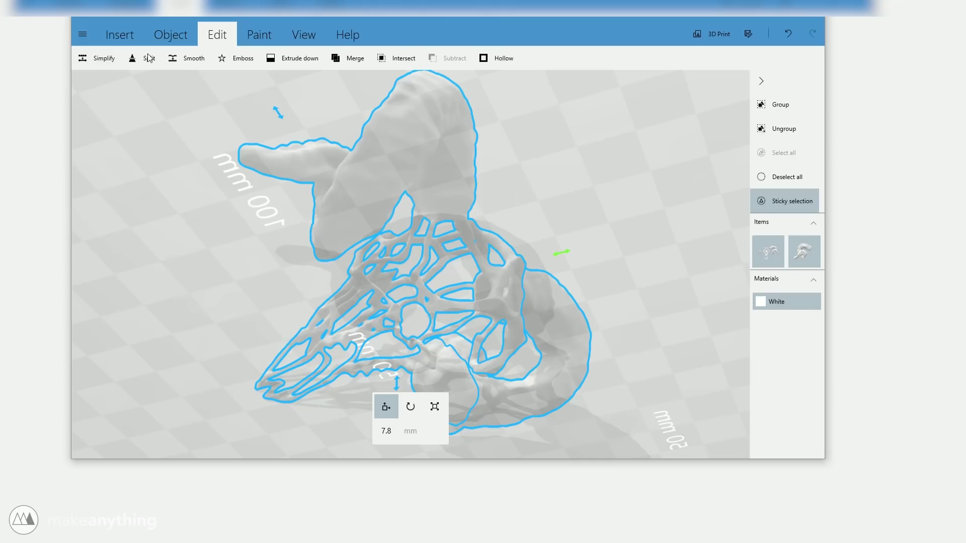
# Lift both pieces to about 29.54 mm and split the leftover horn fragment off the skull at about 20.27 mm, keeping both parts
pyautogui.moveTo(148, 170); pyautogui.dragTo(533, 300)
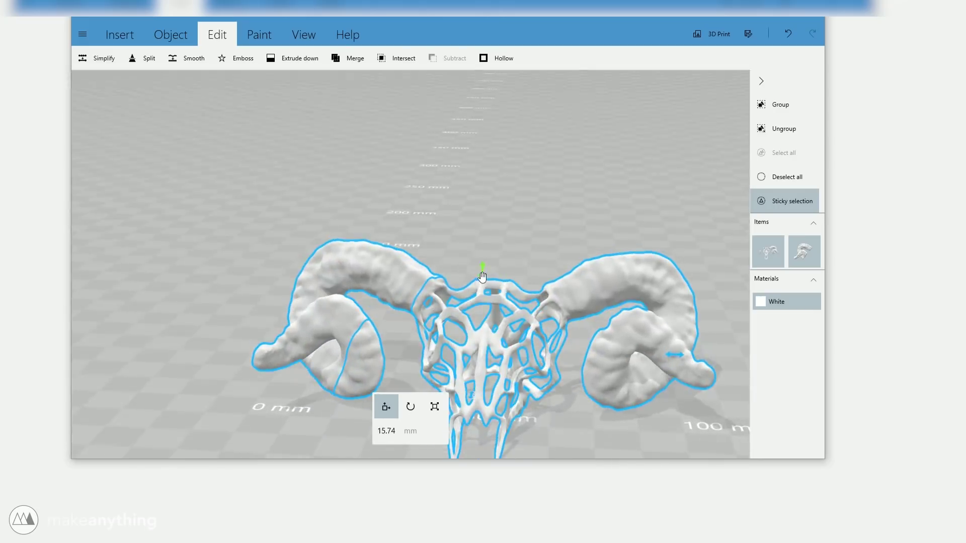
pyautogui.moveTo(481, 276); pyautogui.dragTo(455, 188)
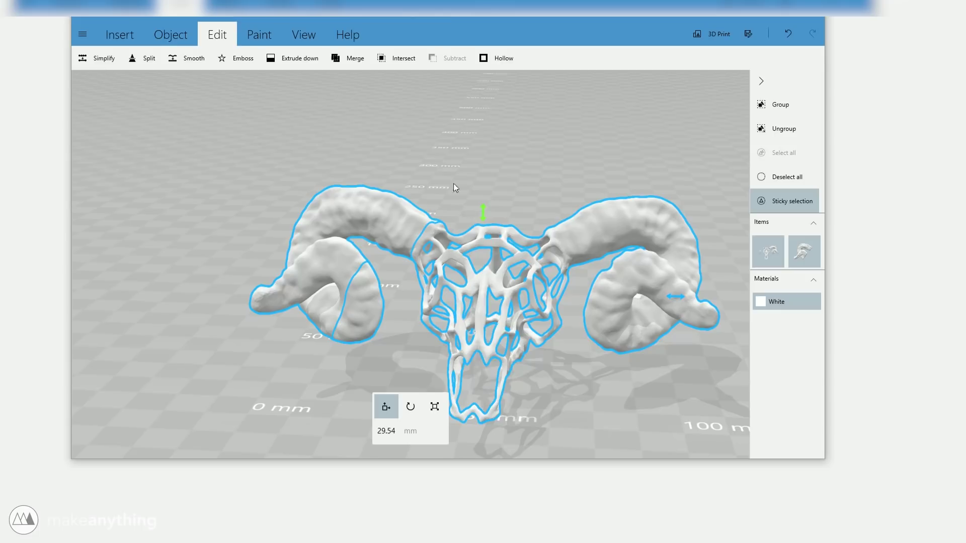
pyautogui.click(775, 256)
pyautogui.click(143, 58)
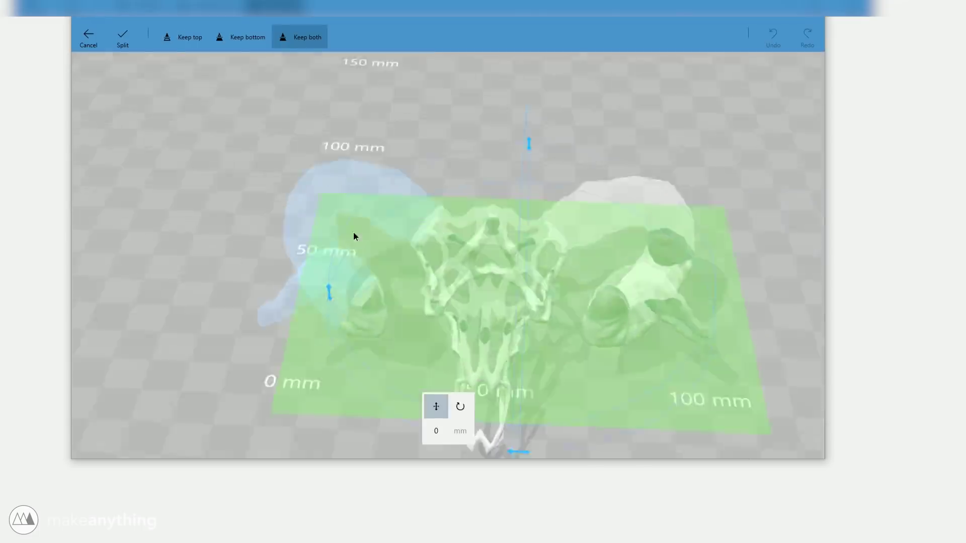
pyautogui.moveTo(353, 231); pyautogui.dragTo(411, 269)
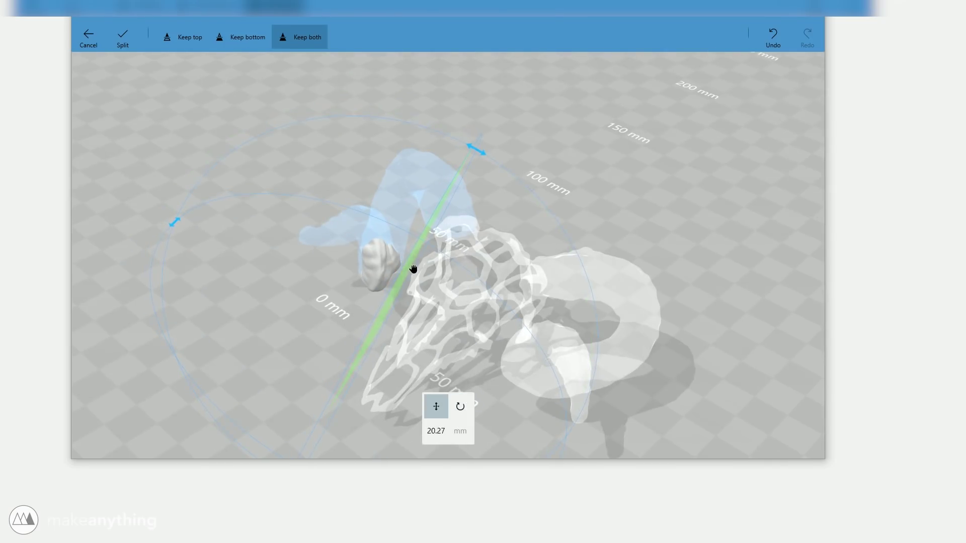
pyautogui.click(127, 42)
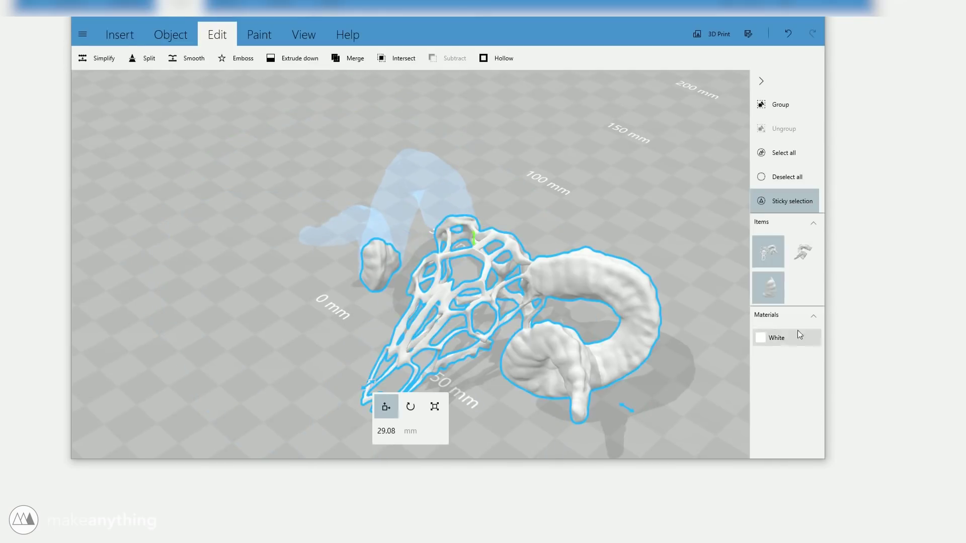
# Select the separated horn together with its cut-off fragment and merge them into one object
pyautogui.click(776, 277)
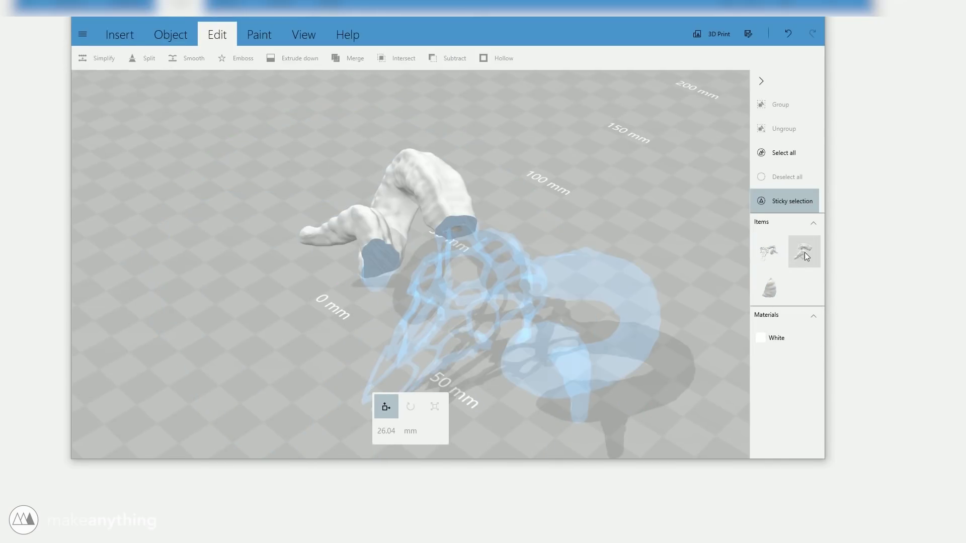
pyautogui.click(803, 252)
pyautogui.click(768, 287)
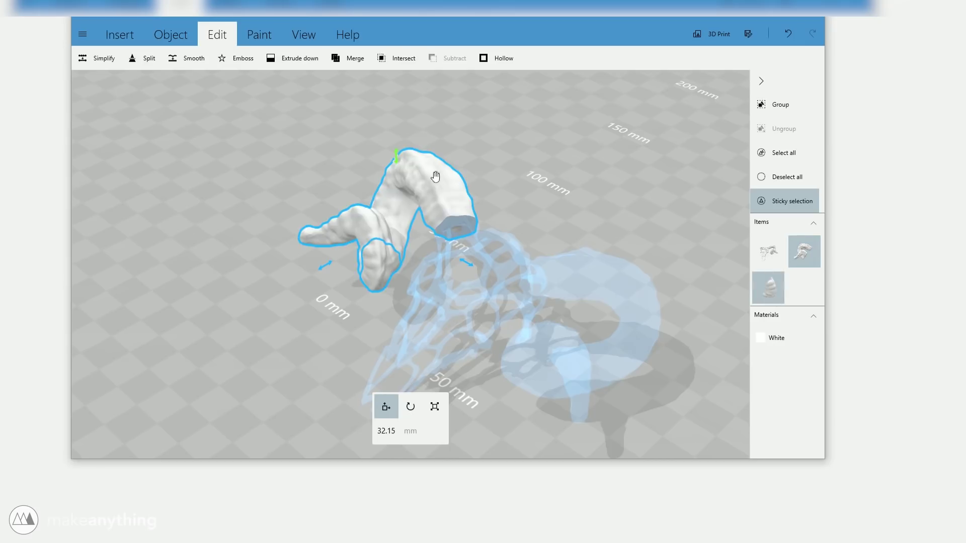
pyautogui.click(347, 58)
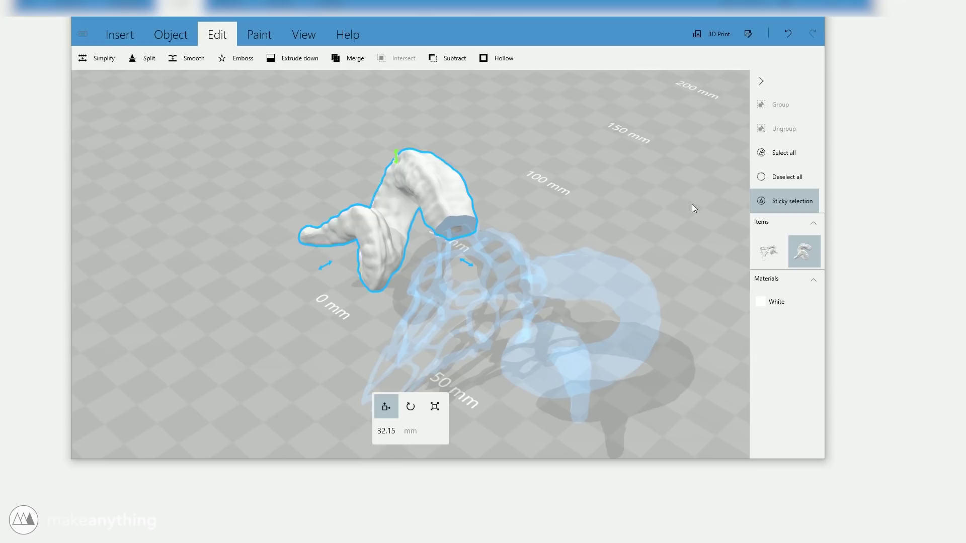
# Select only the first separated horn and settle it on the ground plane
pyautogui.click(805, 262)
pyautogui.click(768, 252)
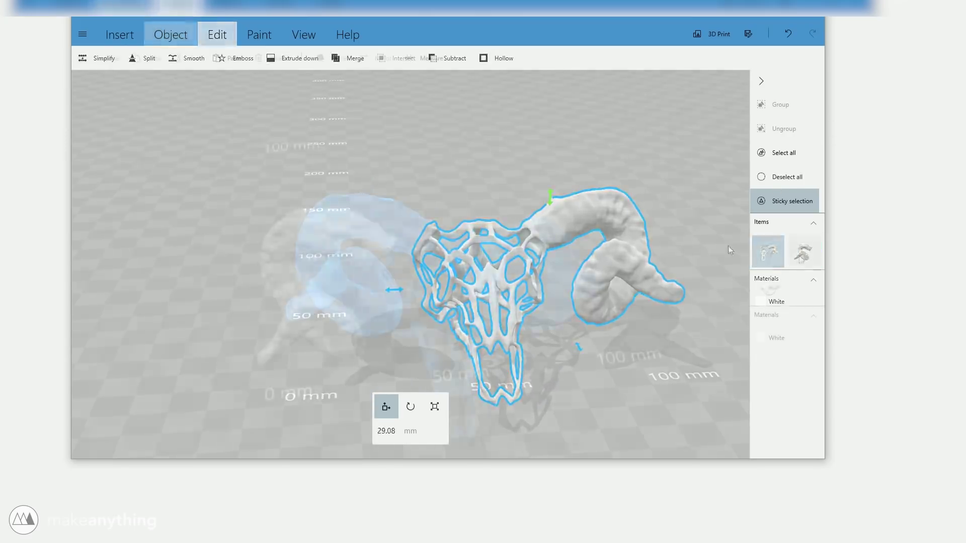
pyautogui.click(805, 256)
pyautogui.click(316, 59)
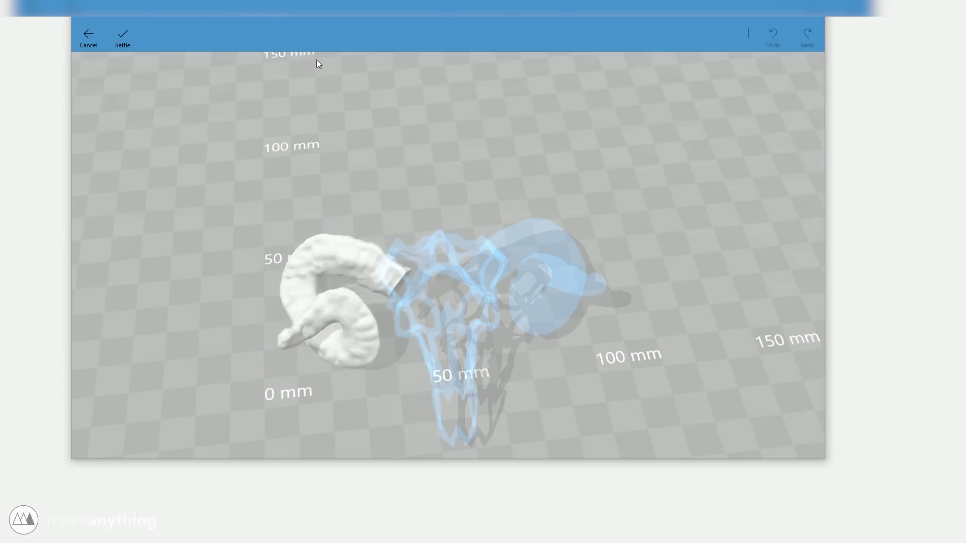
pyautogui.click(119, 38)
# Select only the opposite horn and move it sideways away from the skull to about 100.42 mm
pyautogui.click(768, 251)
pyautogui.click(805, 252)
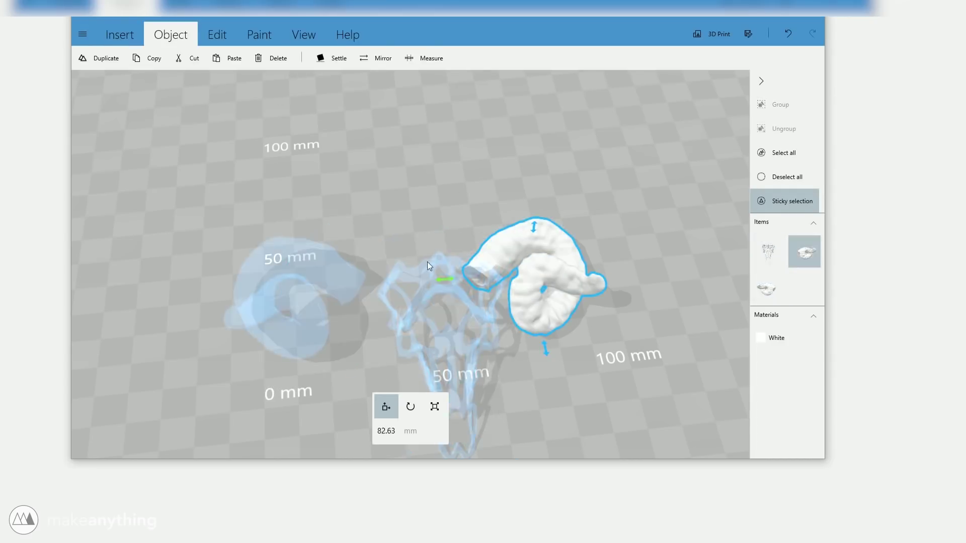
pyautogui.moveTo(449, 280); pyautogui.dragTo(507, 278)
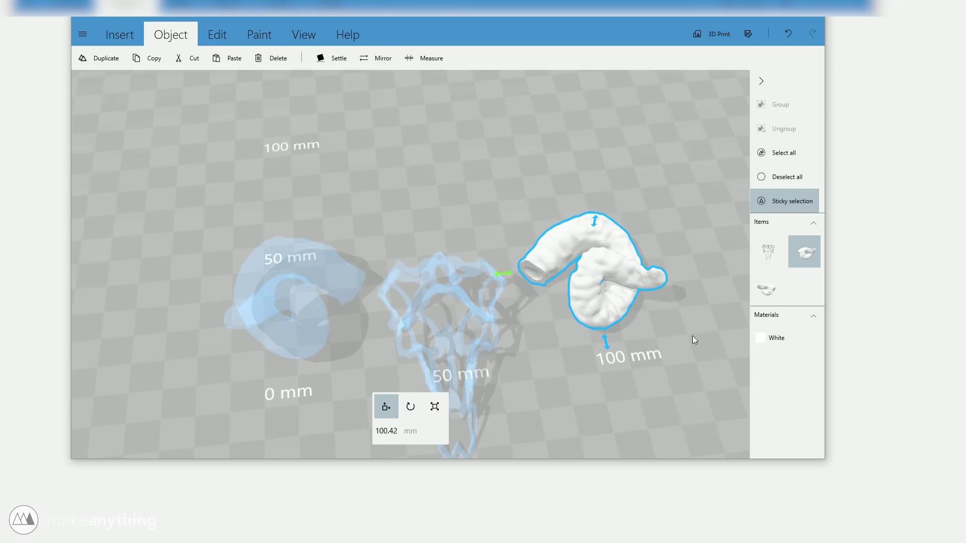
# Delete both horns and save the remaining skull as its own file
pyautogui.hotkey('ctrl', 'a')
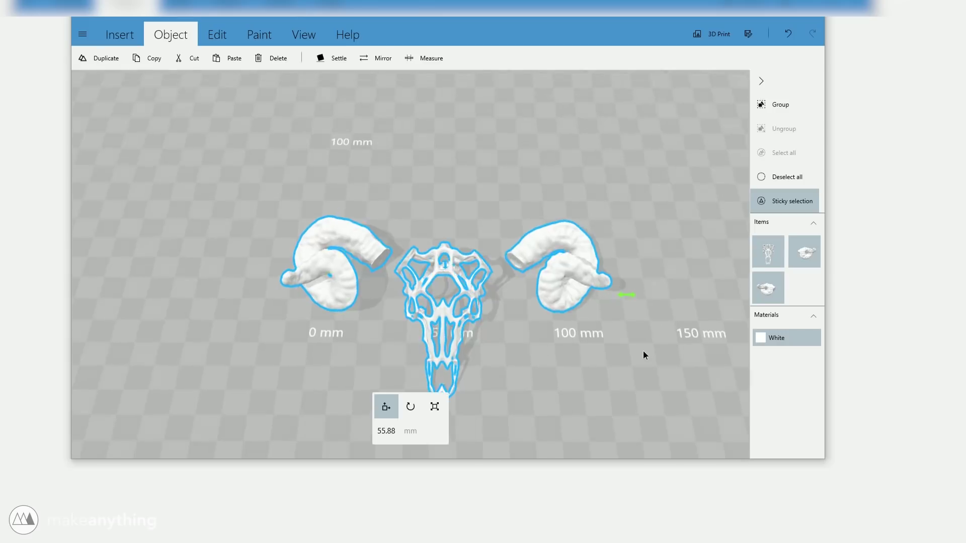
pyautogui.click(768, 251)
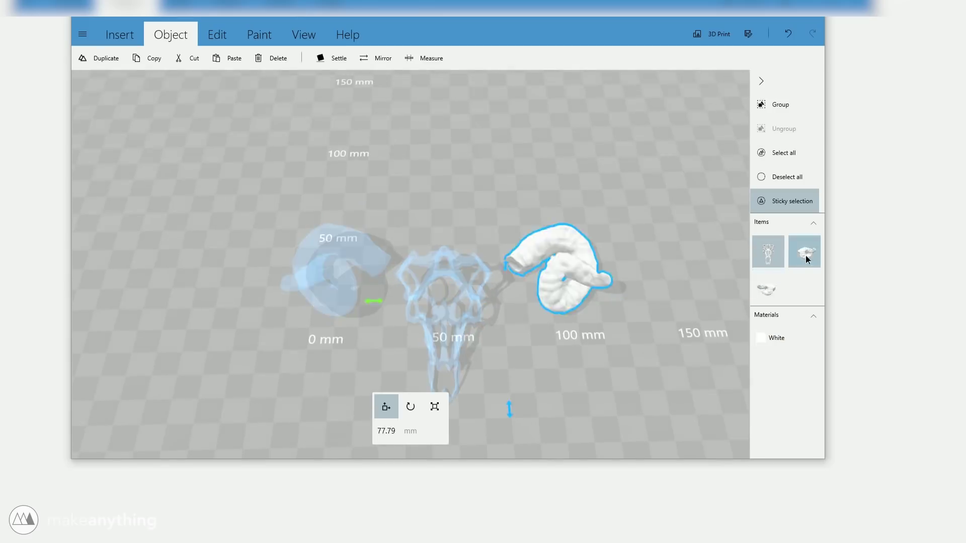
pyautogui.press('Delete')
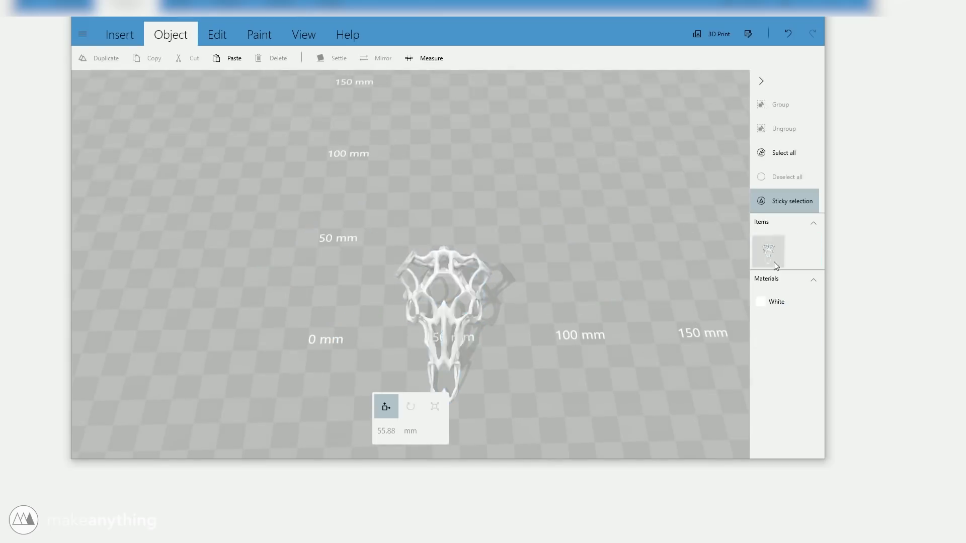
pyautogui.click(750, 37)
pyautogui.press('Return')
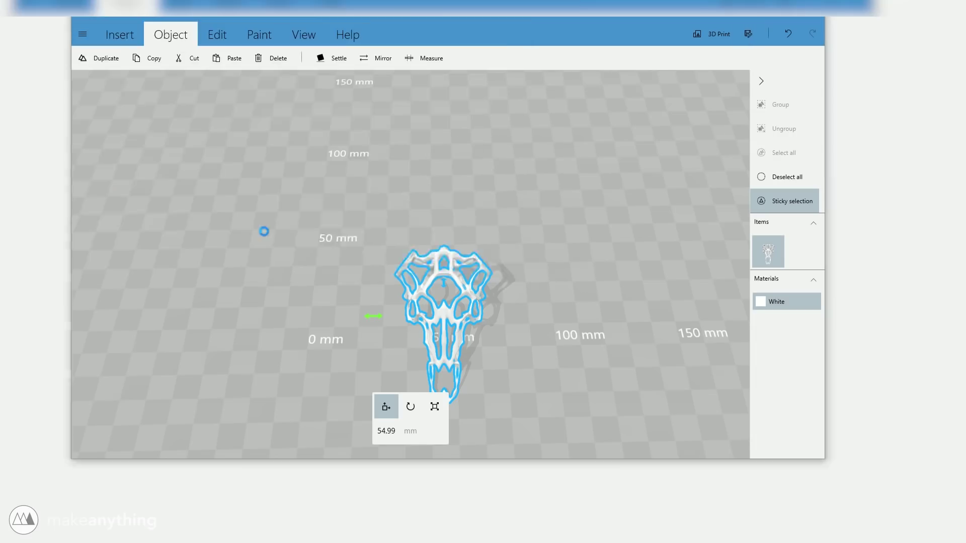
pyautogui.click(533, 258)
# Undo the horn deletion and delete the skull and first horn so that only the opposite horn remains
pyautogui.hotkey('ctrl', 'z')
pyautogui.click(768, 251)
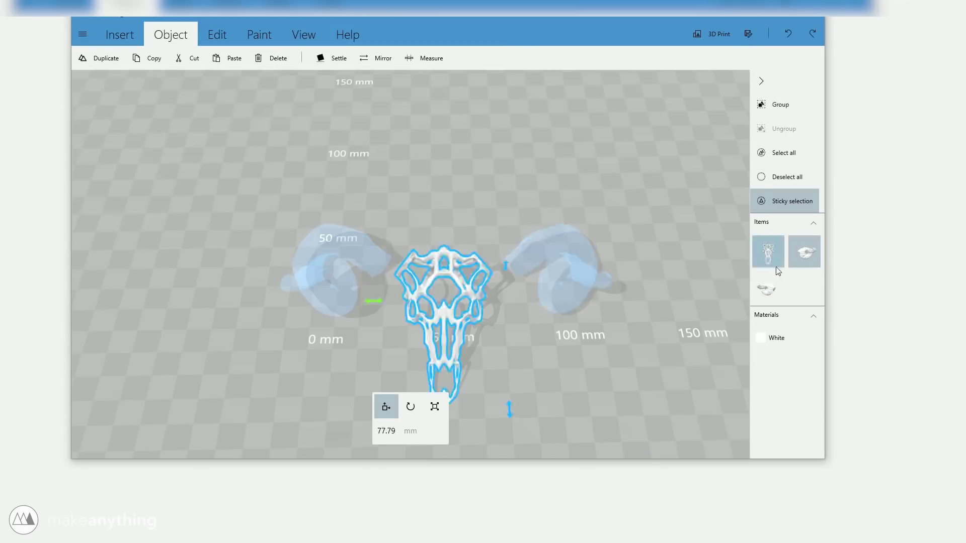
pyautogui.press('Delete')
# Save the remaining horn to the Desktop in STL format as ram_hornR
pyautogui.click(750, 36)
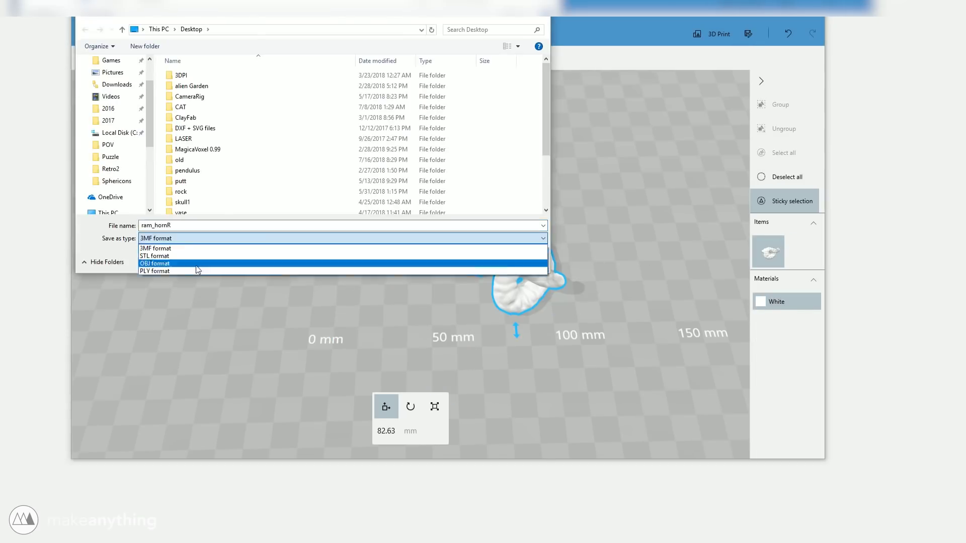
pyautogui.click(186, 259)
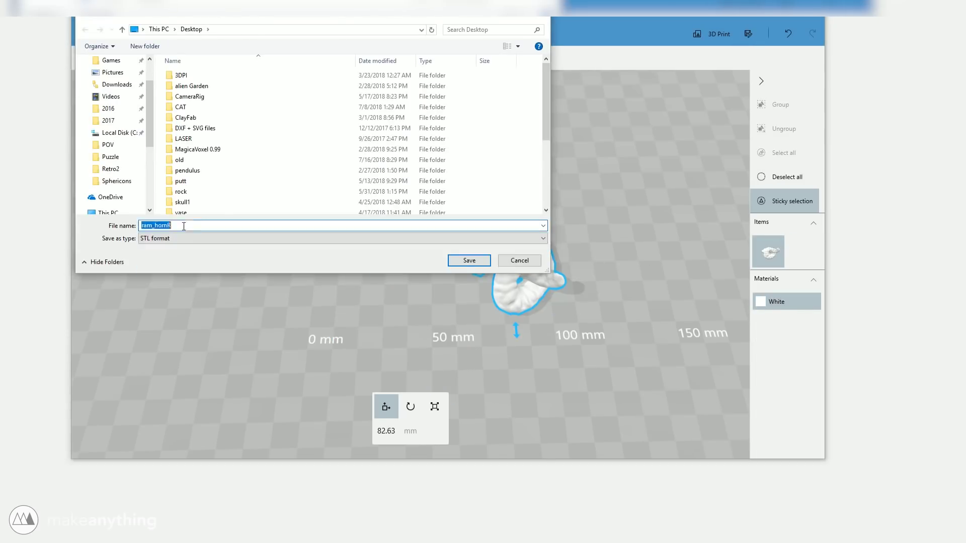
pyautogui.press('Return')
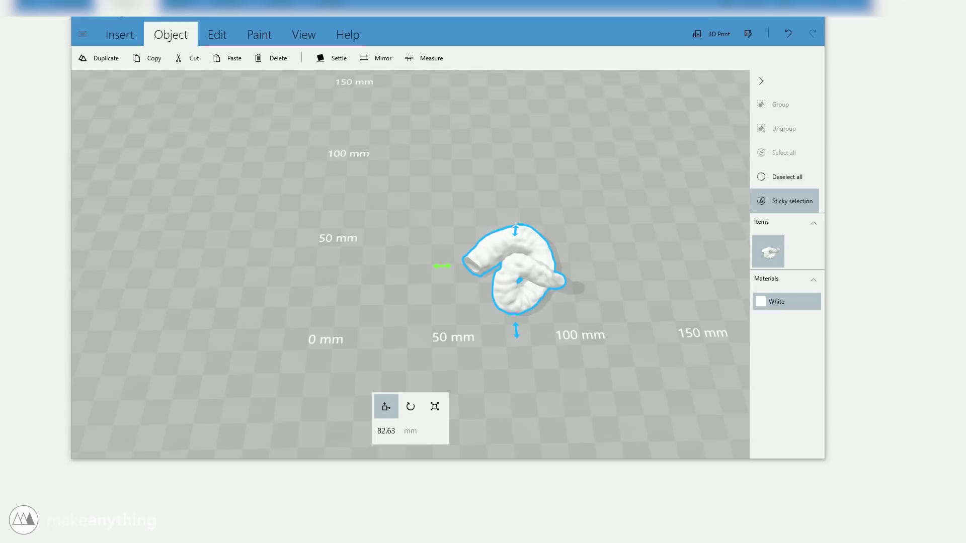